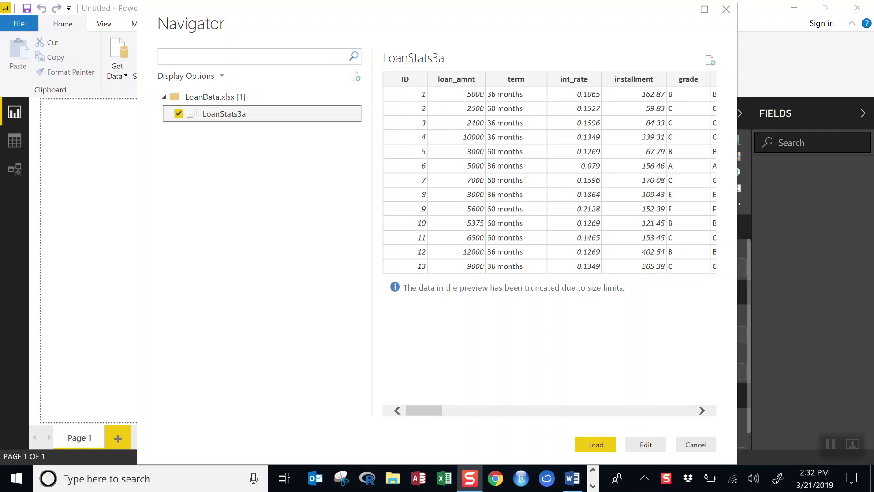
Load the LoanStats3a table and create a 100% stacked bar chart with purpose as its axis.
left_click(595, 445)
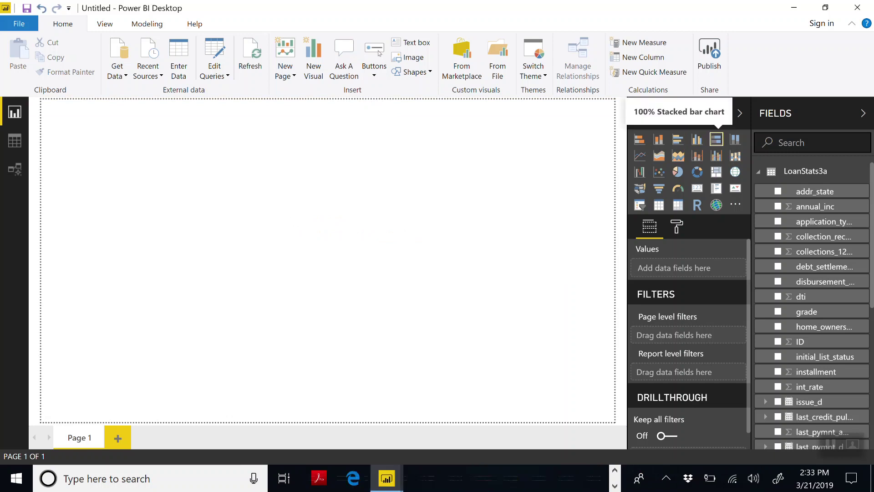
left_click(716, 139)
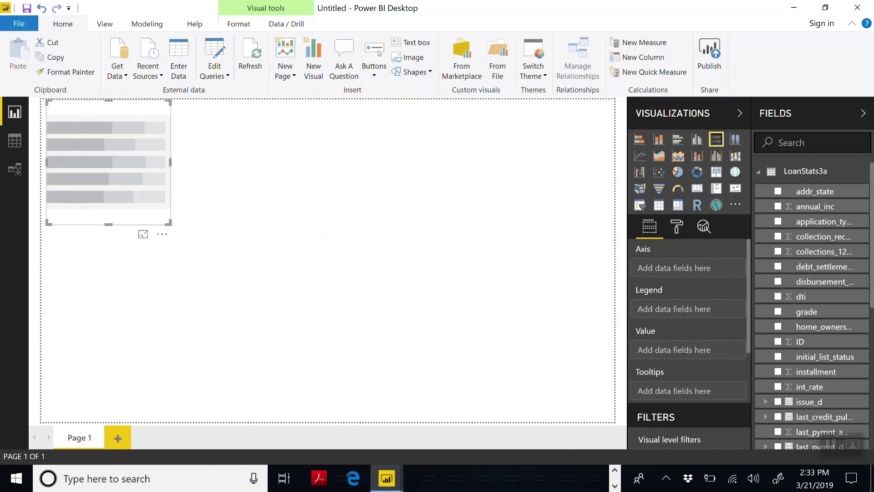
scroll(815, 325, "down", 3)
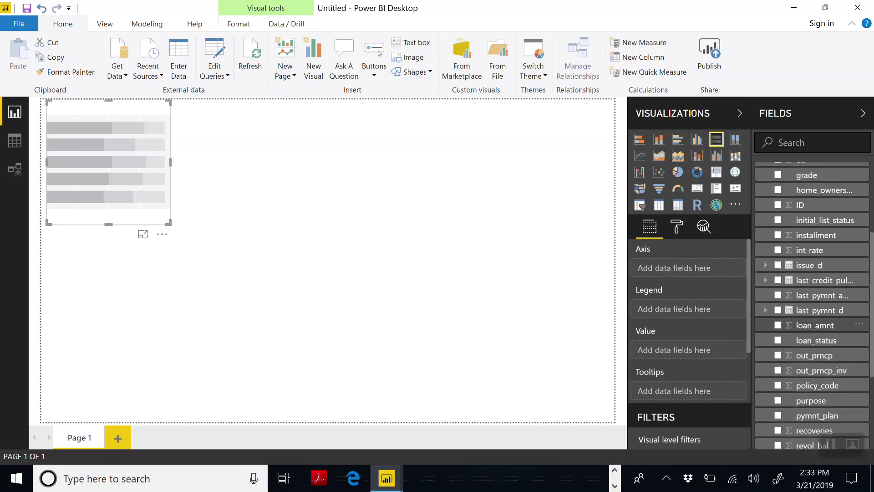
left_click_drag(811, 400, 687, 269)
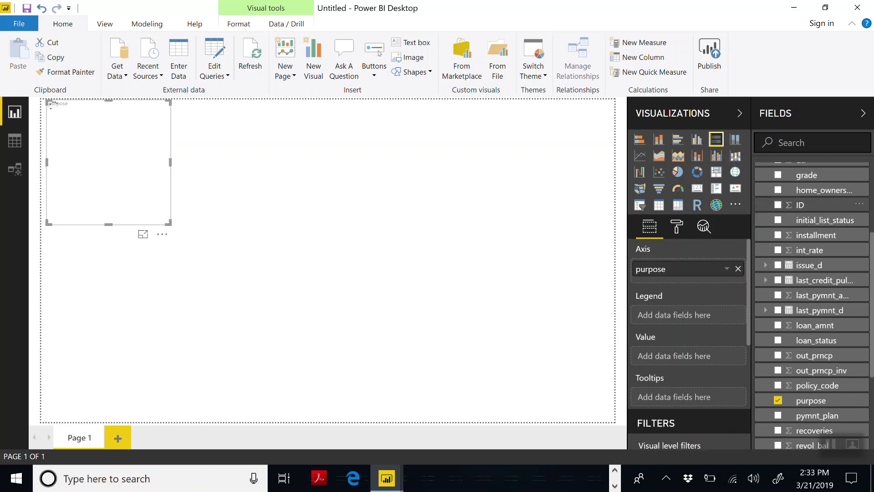
Add ID as the chart's value and aggregate it by Count.
left_click_drag(810, 205, 674, 355)
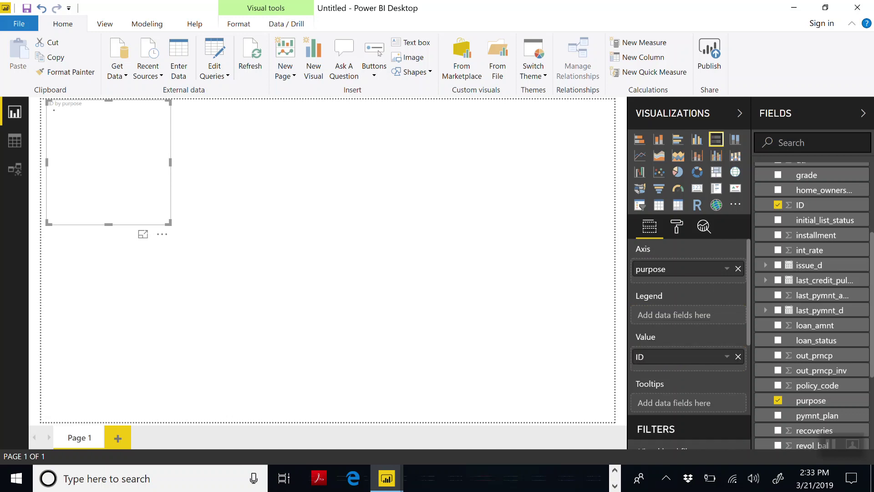
left_click(727, 356)
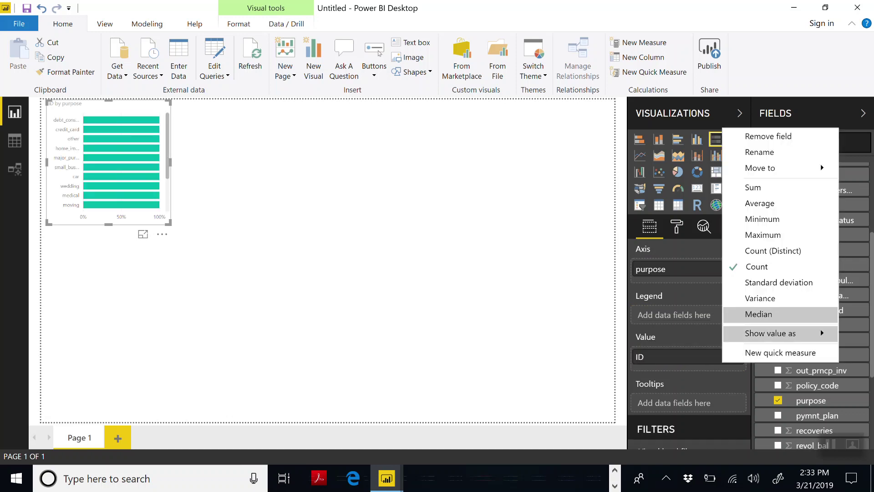
left_click(756, 266)
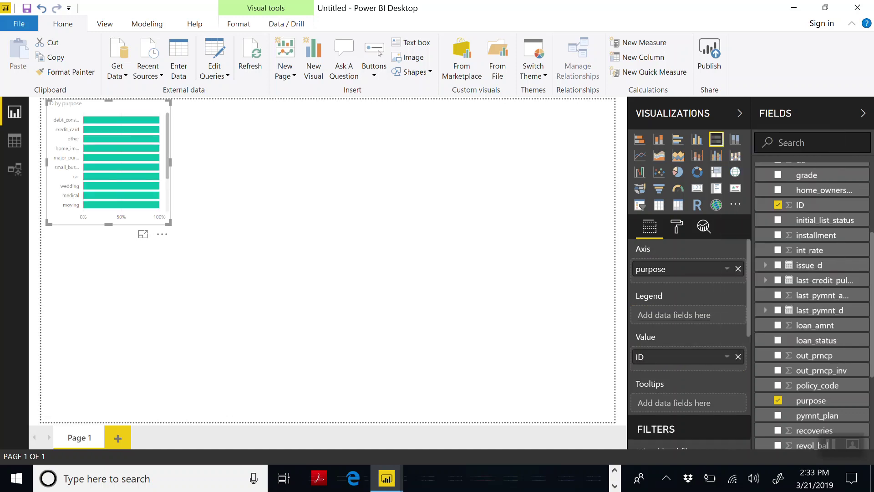
Enlarge the chart in focus mode and split its bars by loan_status as the legend.
left_click(143, 234)
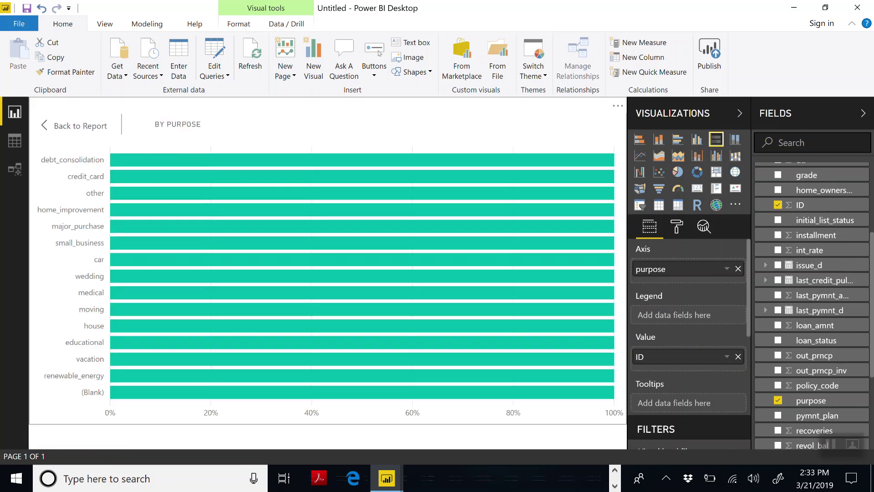
scroll(812, 305, "down", 3)
scroll(812, 364, "up", 3)
scroll(811, 364, "down", 3)
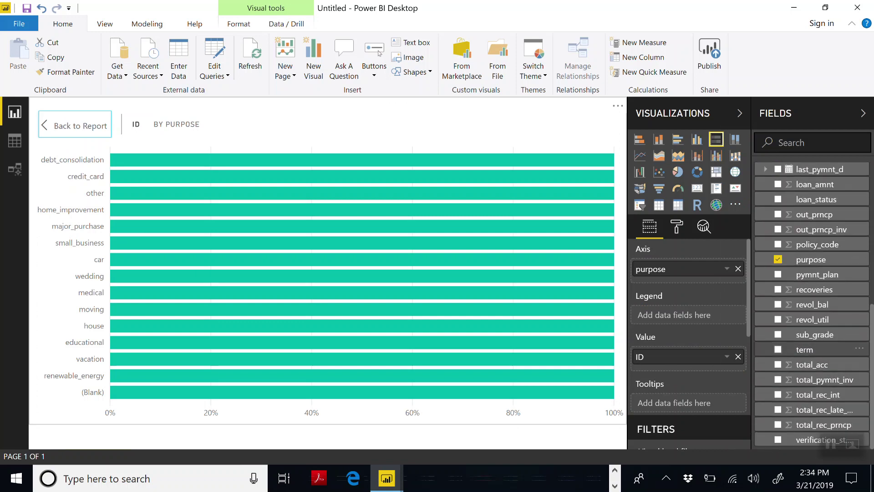
scroll(812, 334, "up", 3)
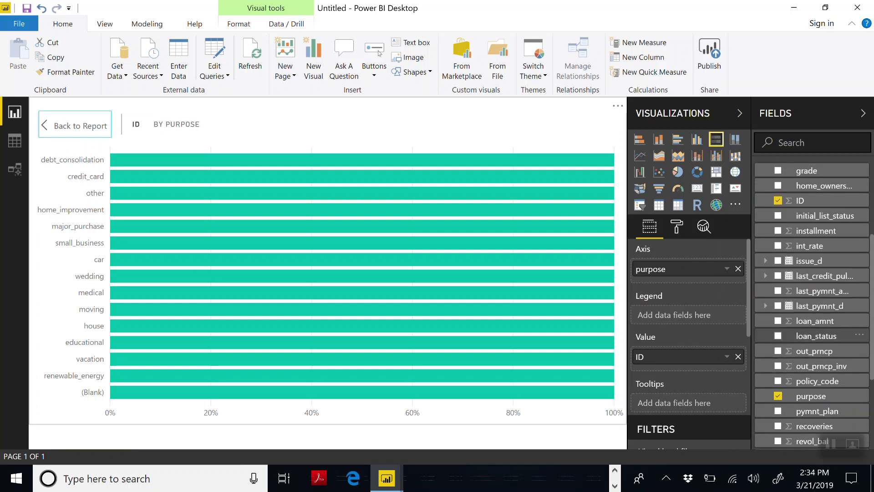
left_click_drag(814, 335, 663, 315)
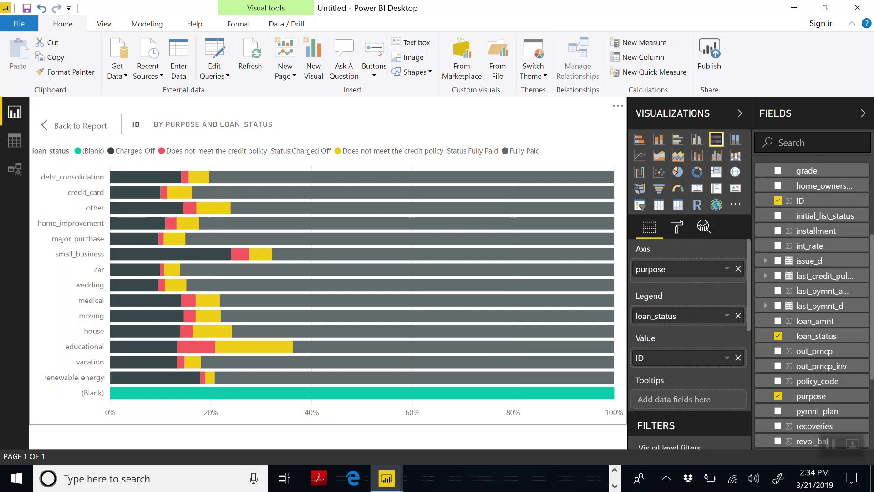
Add a constant line to the stacked bar chart with a value of .8.
mouse_move(171, 257)
left_click(703, 226)
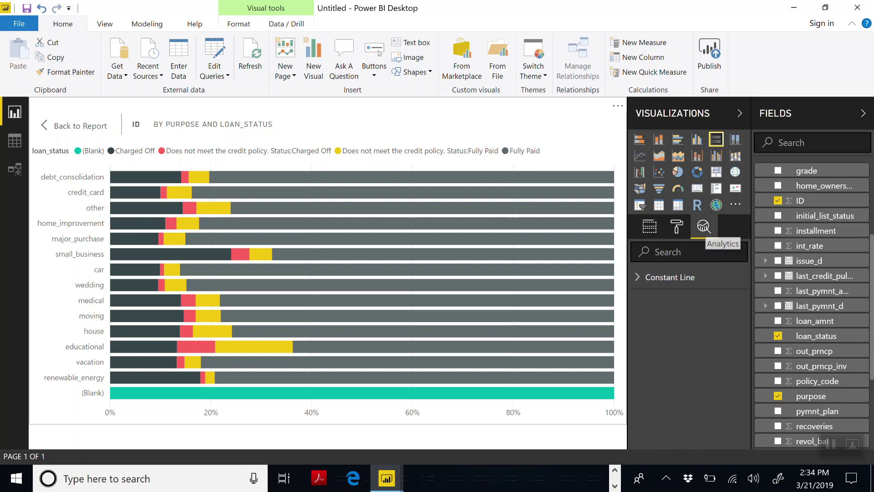
left_click(669, 277)
left_click(659, 309)
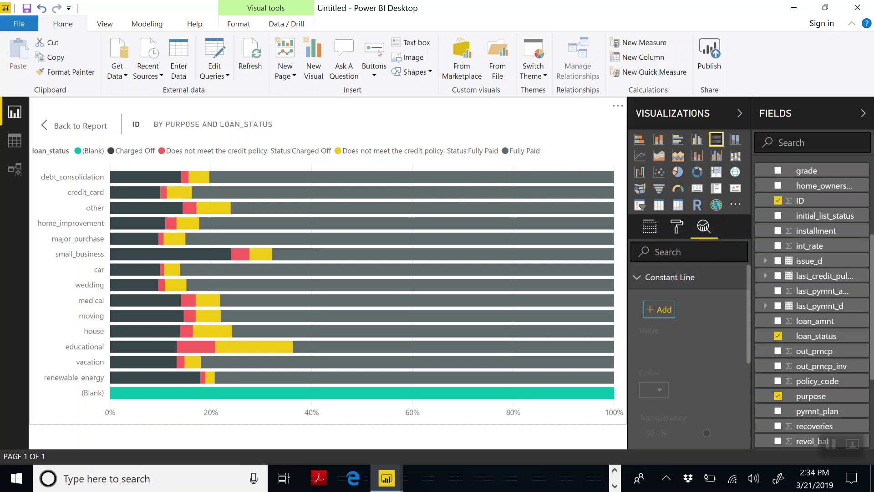
double_click(646, 363)
type(".8")
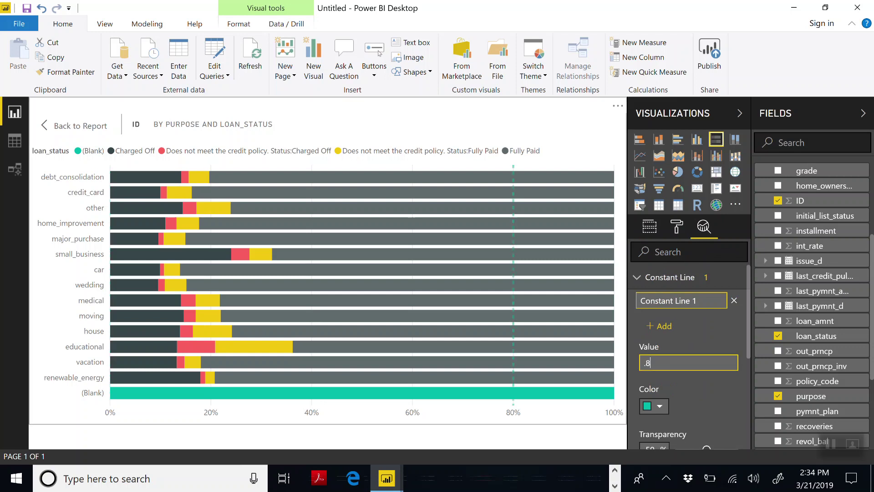
mouse_move(498, 373)
type("2")
key("BackSpace")
type("8")
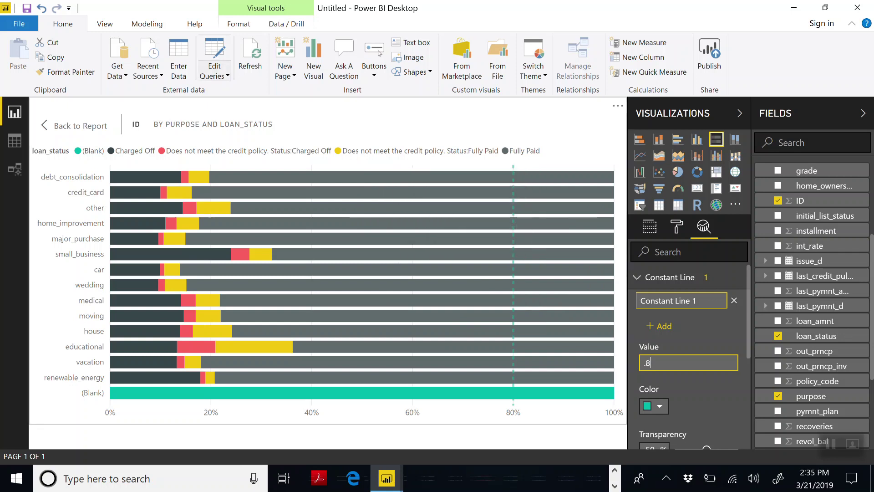
Open the query editor and replace underscores with spaces in the purpose column of LoanStats3a.
left_click(214, 73)
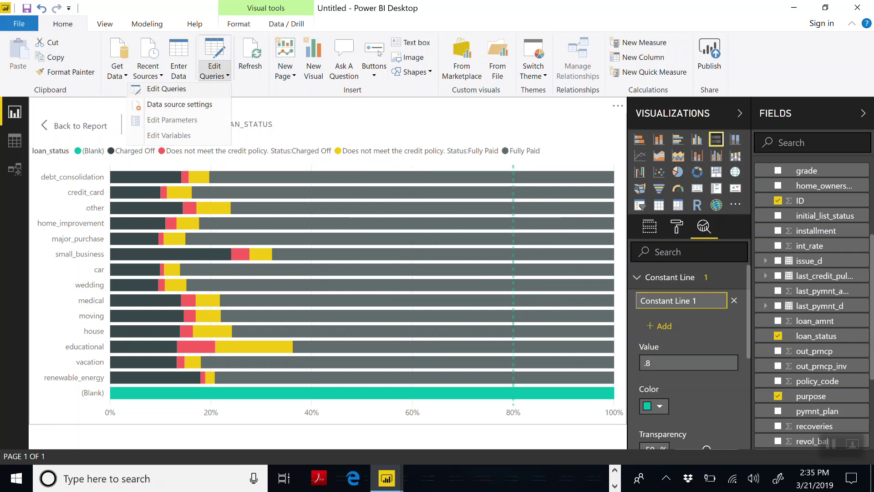
left_click(166, 88)
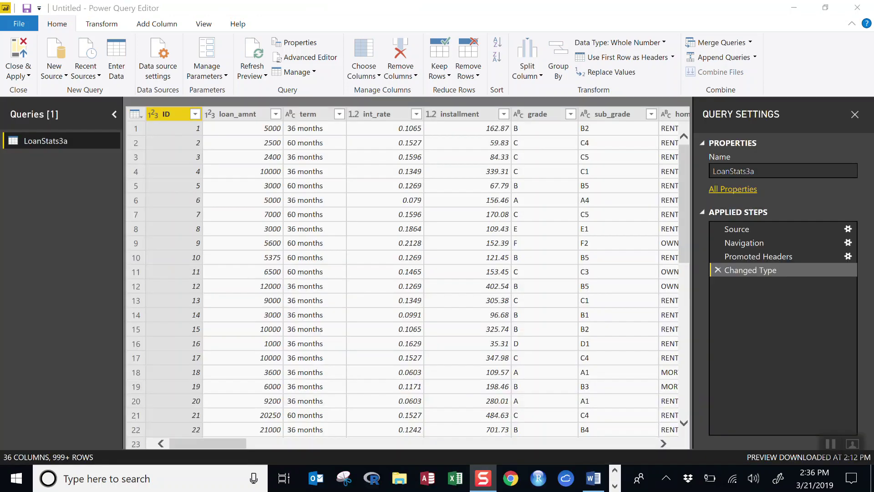
left_click_drag(207, 443, 326, 443)
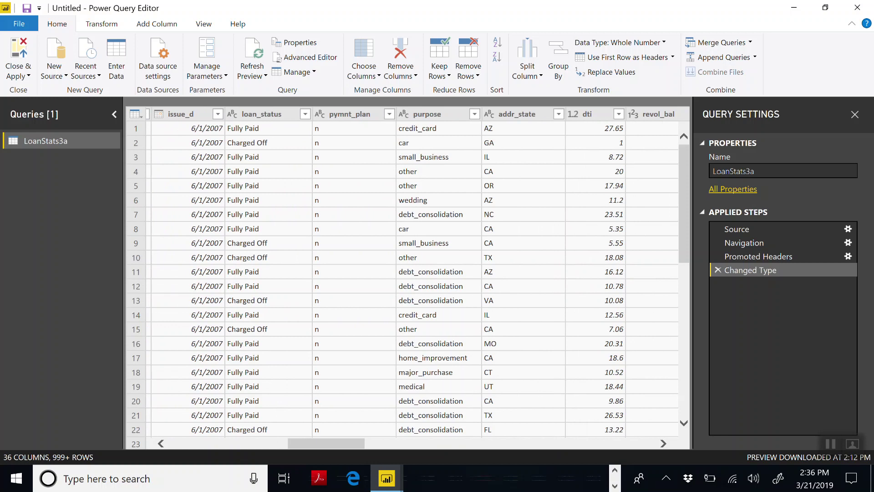
left_click(427, 114)
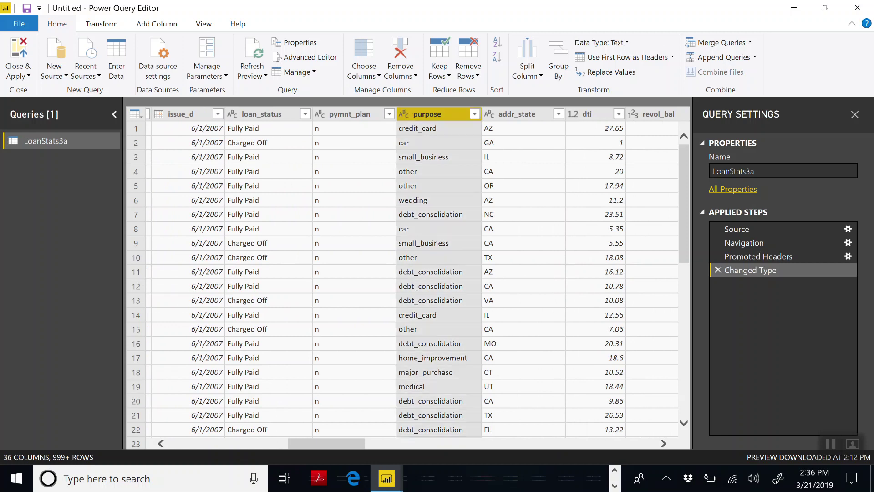
right_click(430, 114)
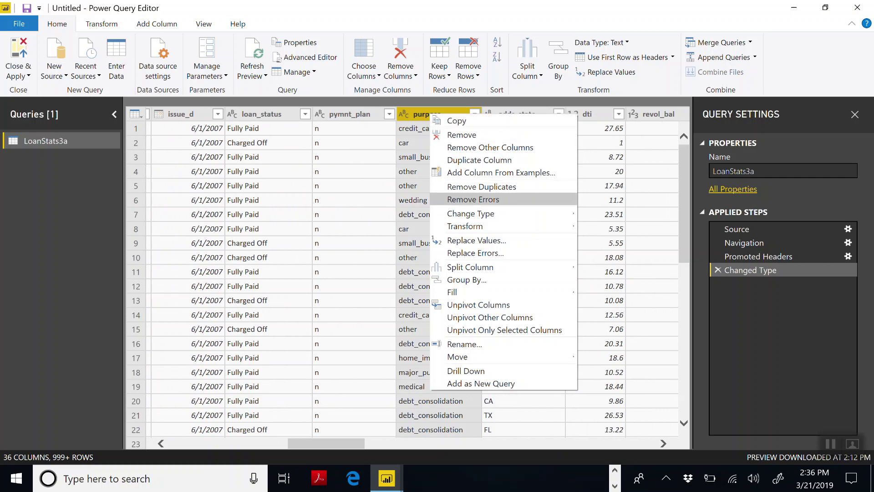
mouse_move(464, 227)
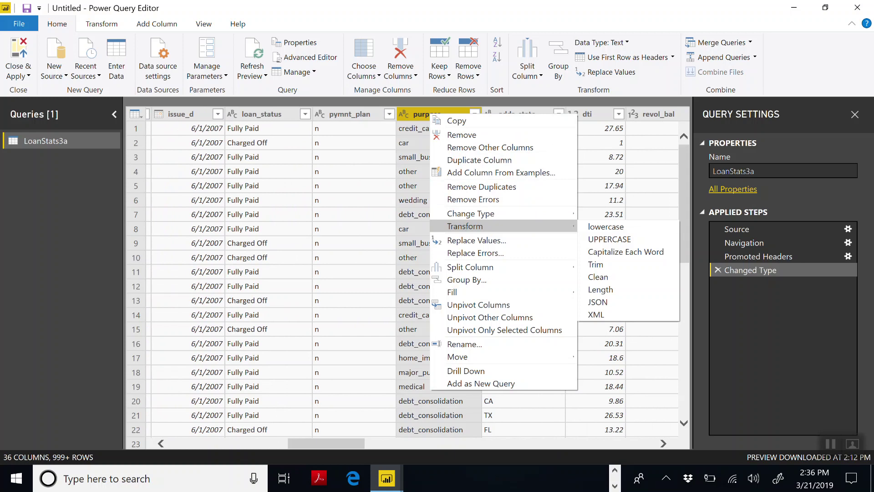
left_click(476, 240)
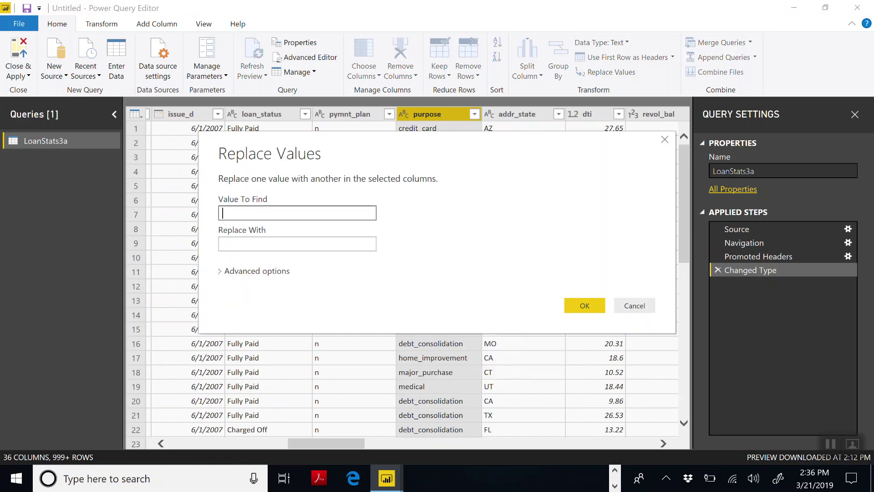
type("_")
key("Tab")
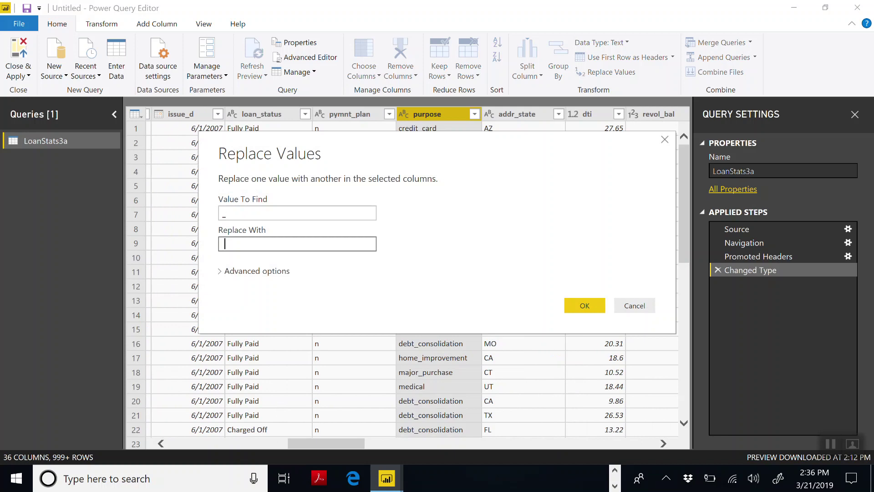
key("Return")
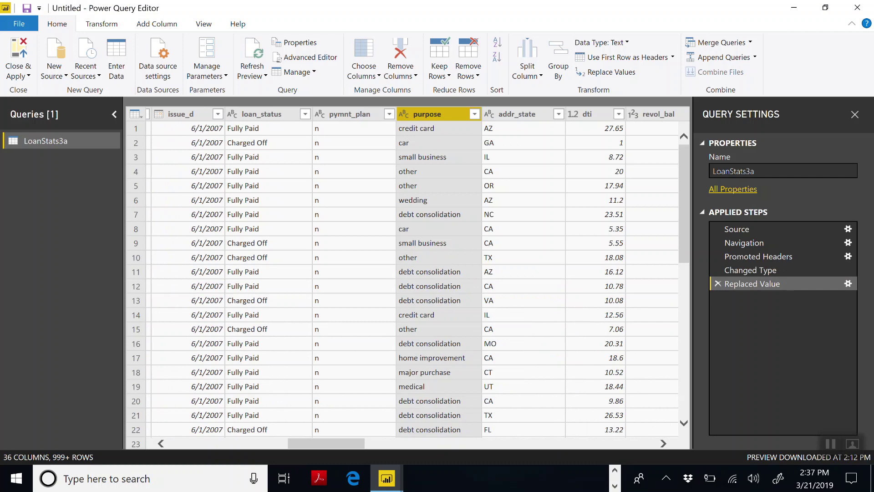
Transform the purpose column so that each word is capitalized.
right_click(427, 116)
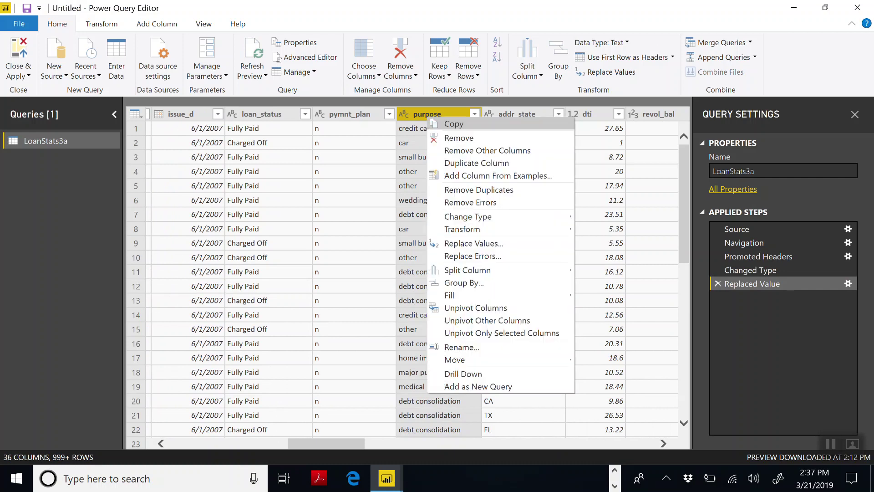
mouse_move(462, 229)
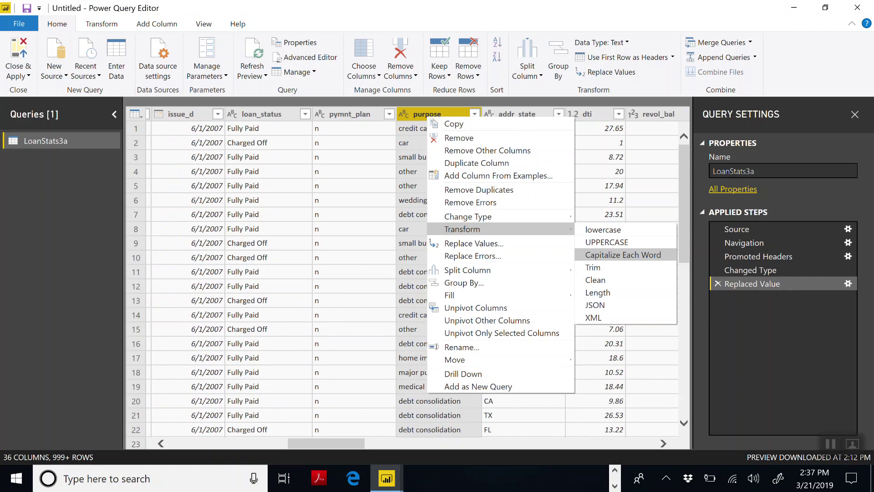
left_click(622, 255)
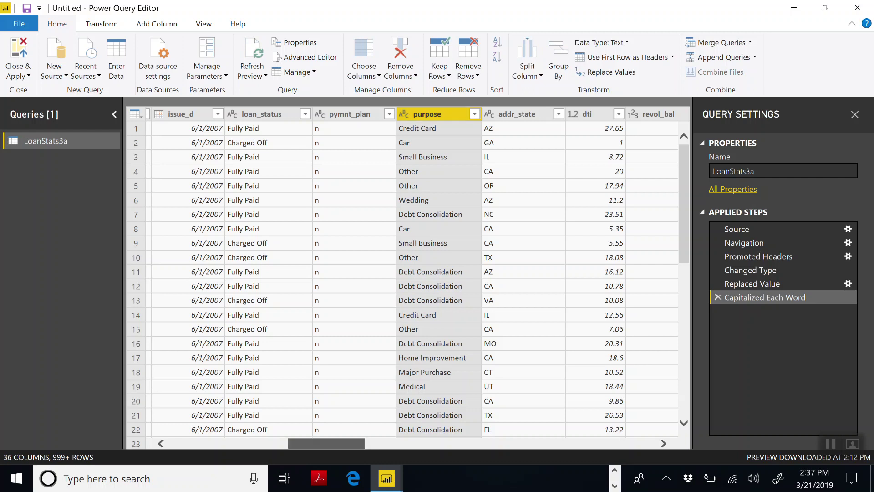
Add a new column that extracts the year from the issue_d dates.
scroll(410, 273, "right", 10)
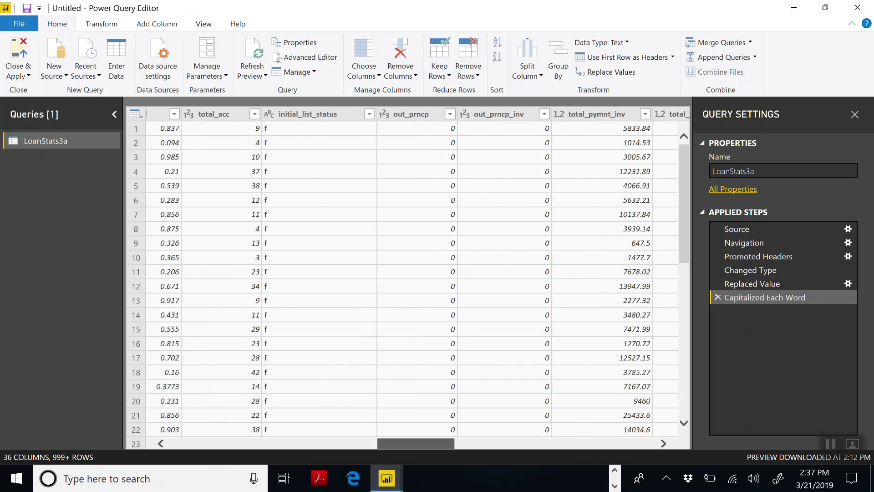
scroll(410, 273, "left", 10)
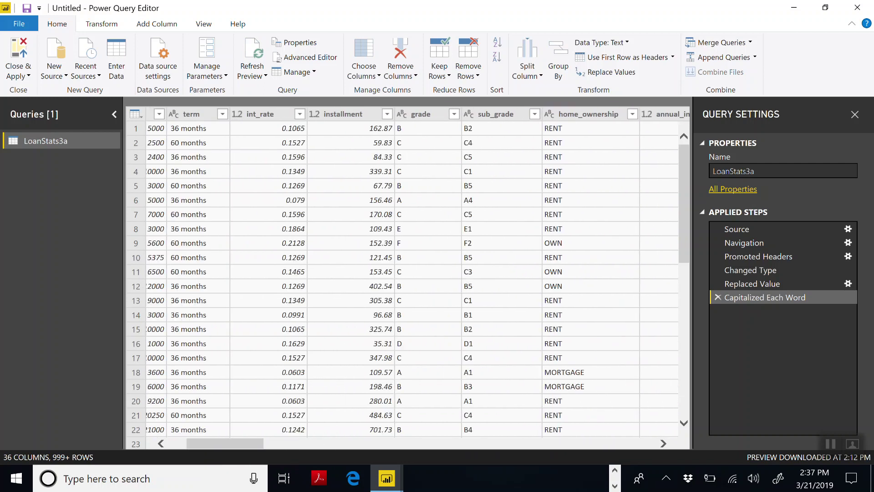
scroll(410, 274, "right", 5)
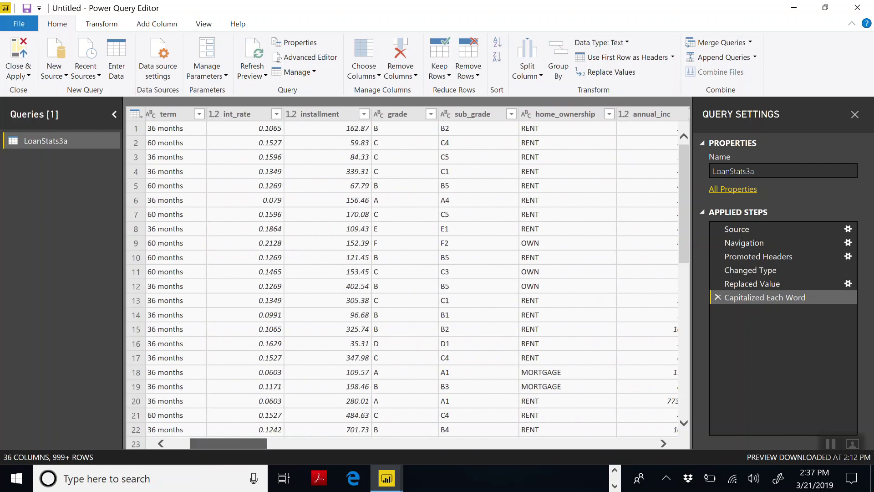
scroll(410, 273, "right", 5)
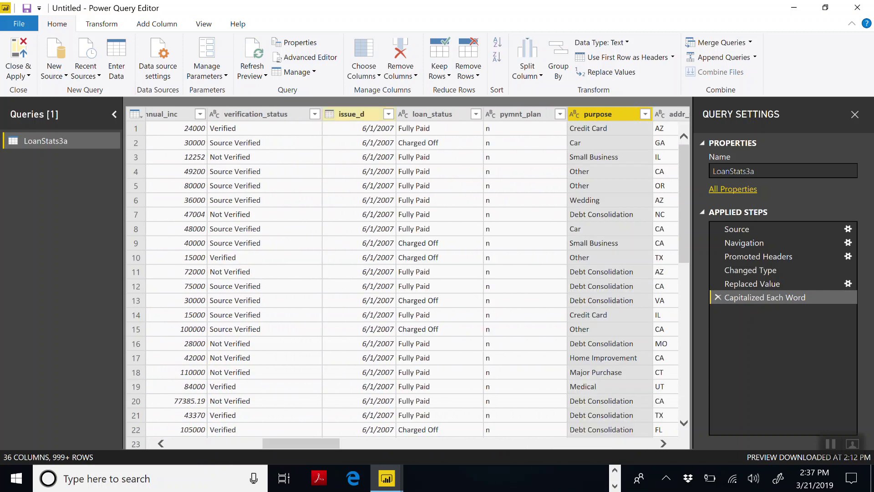
left_click(360, 115)
right_click(360, 115)
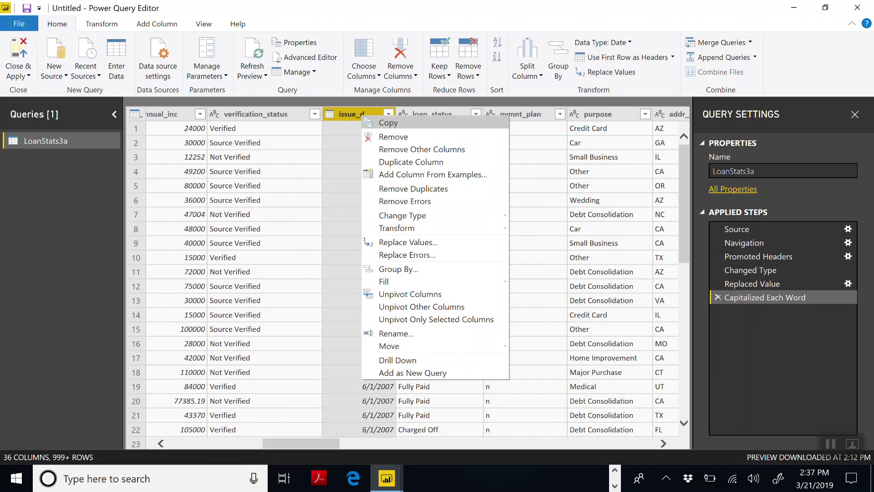
left_click(156, 25)
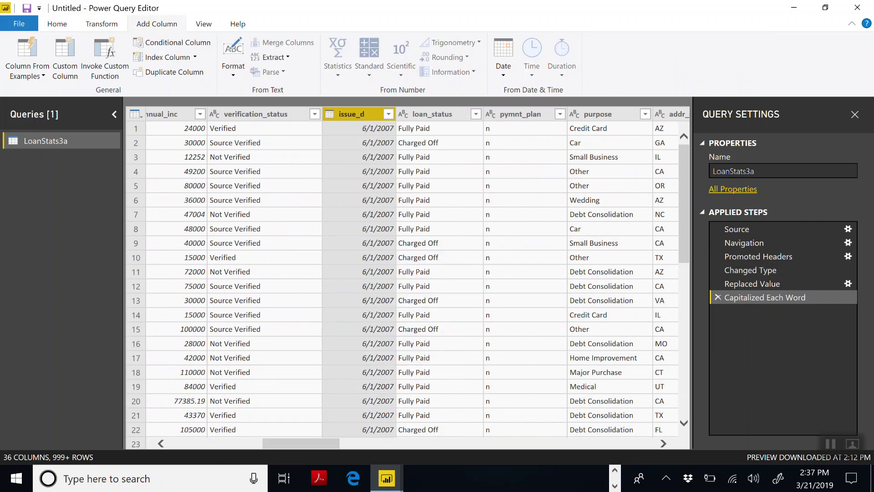
left_click(503, 57)
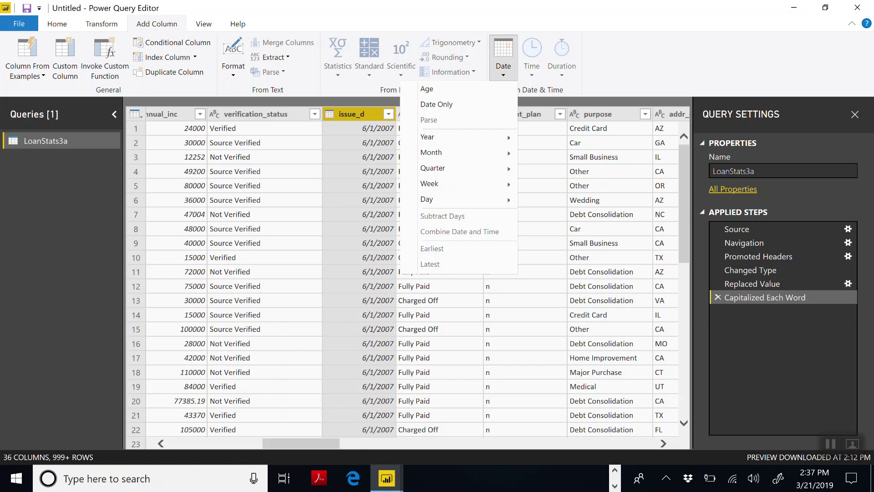
mouse_move(437, 137)
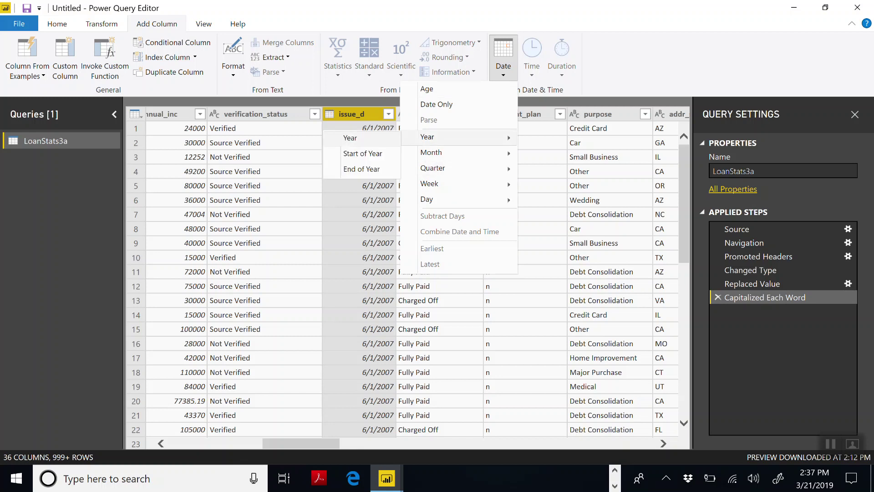
left_click(350, 138)
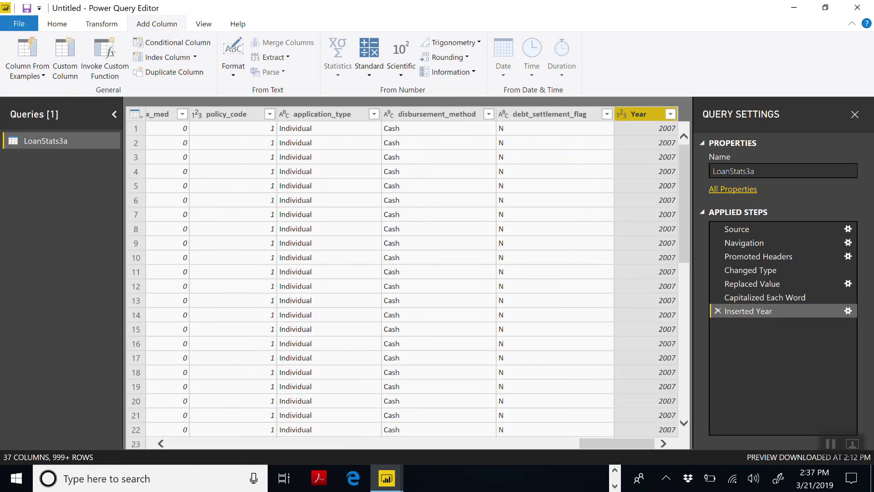
Rename the newly added Year column to Issue Year.
right_click(636, 114)
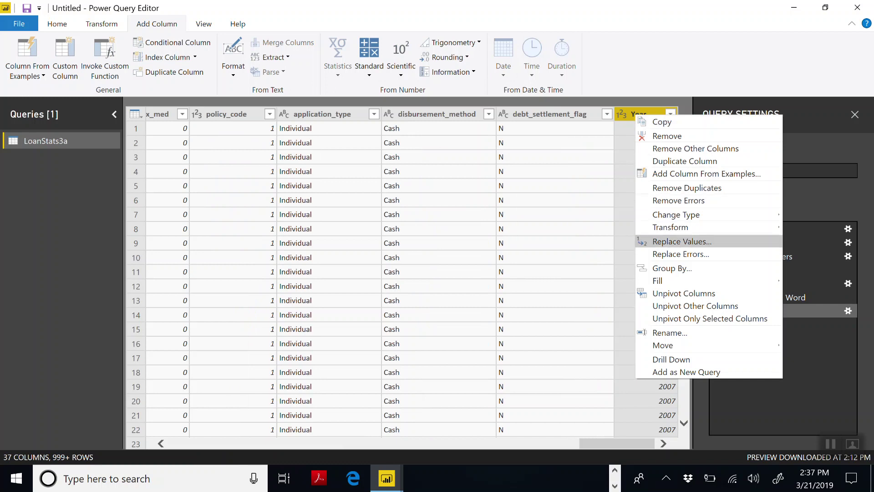
left_click(669, 332)
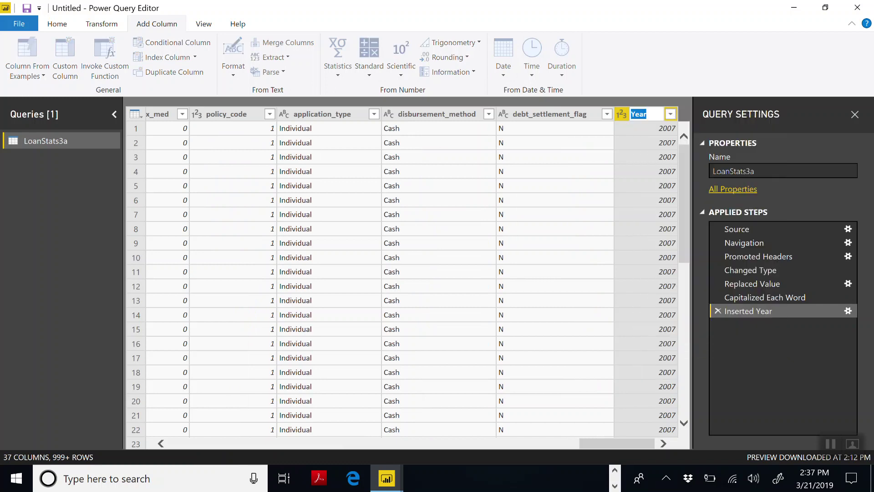
type("Issue Year")
key("Return")
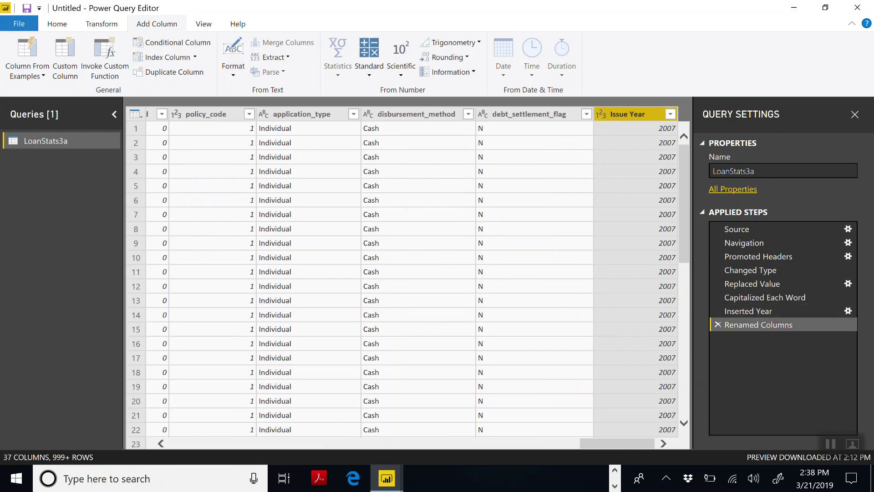
Look through all the columns of LoanStats3a, from ID to Issue Year, to review the available data.
scroll(407, 273, "left", 10)
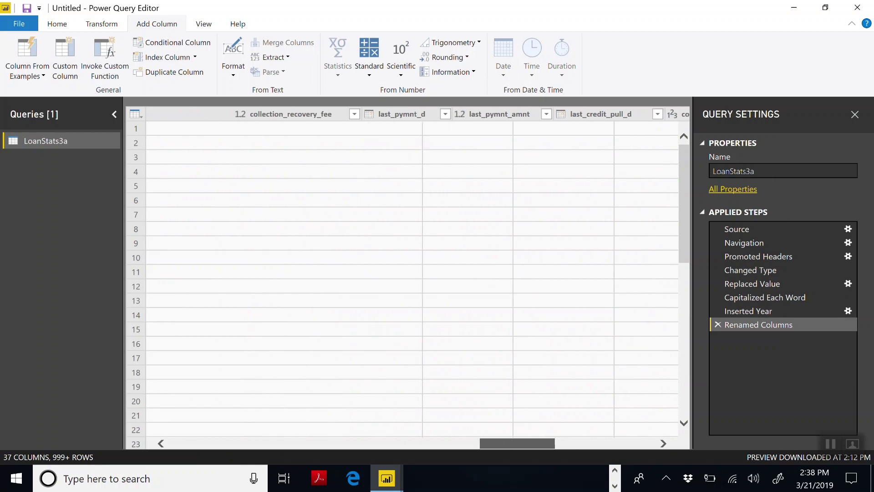
scroll(408, 273, "left", 10)
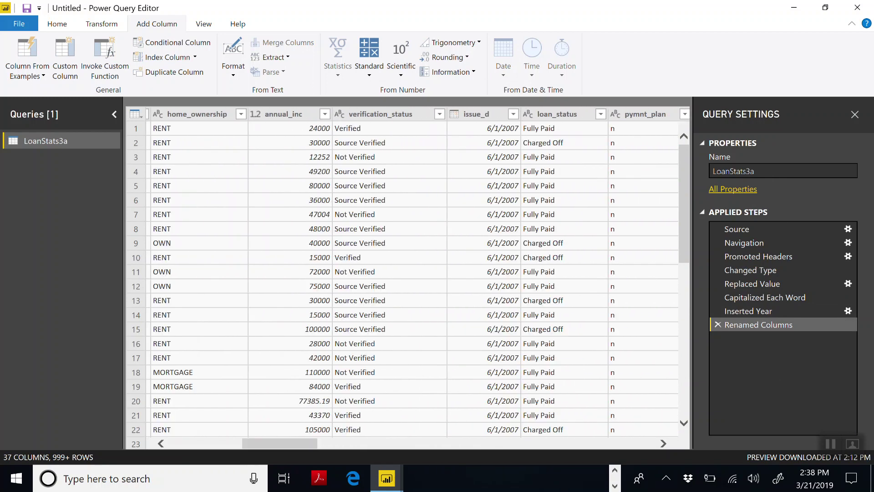
scroll(407, 273, "right", 5)
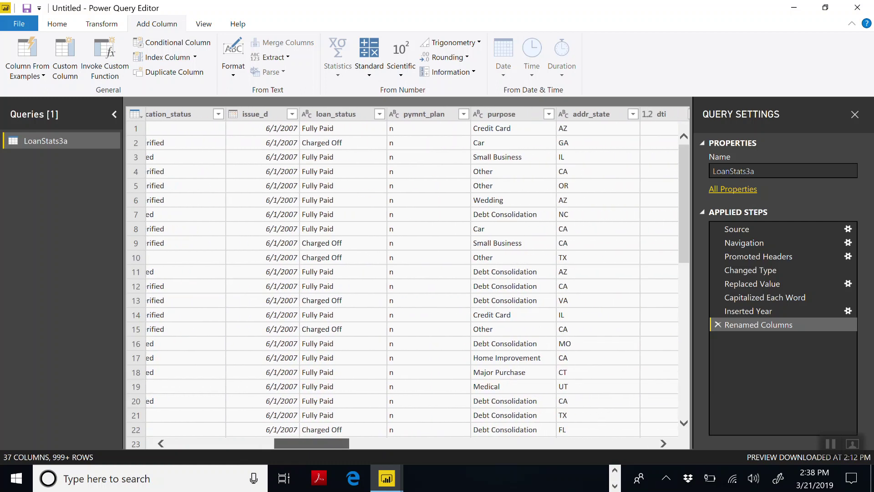
scroll(407, 273, "right", 5)
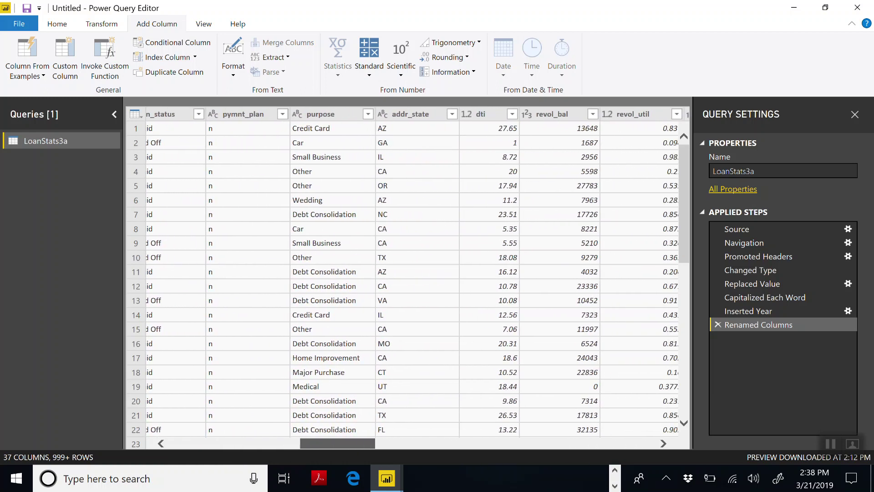
scroll(407, 273, "left", 5)
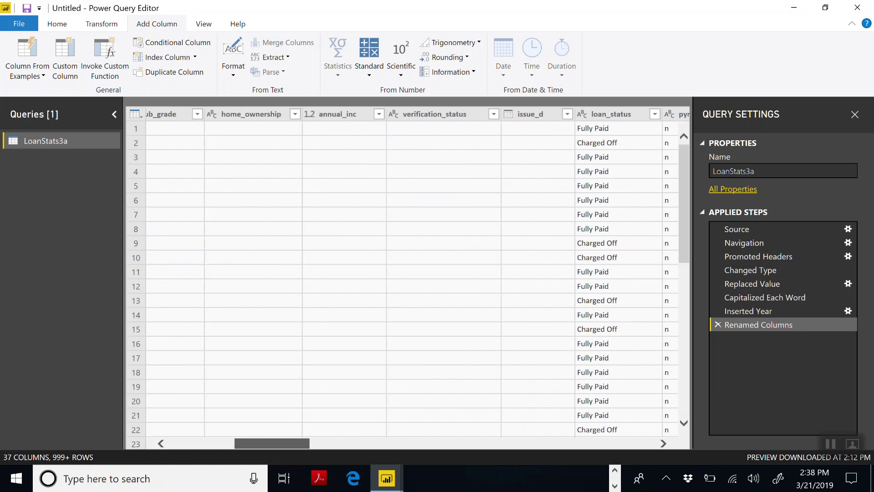
scroll(407, 273, "left", 5)
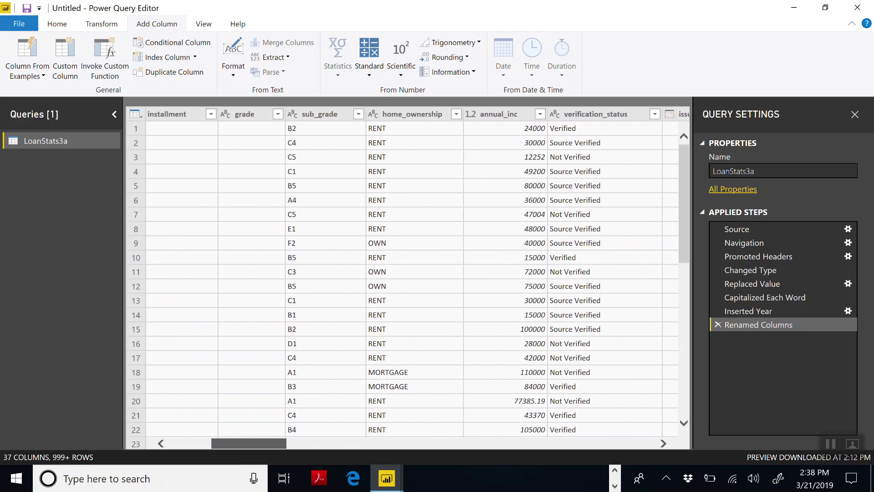
scroll(407, 274, "left", 2)
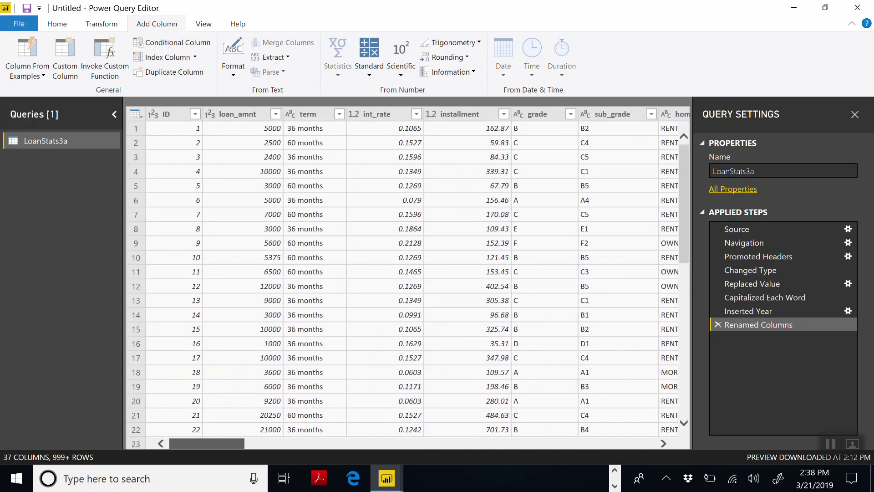
scroll(407, 273, "right", 1)
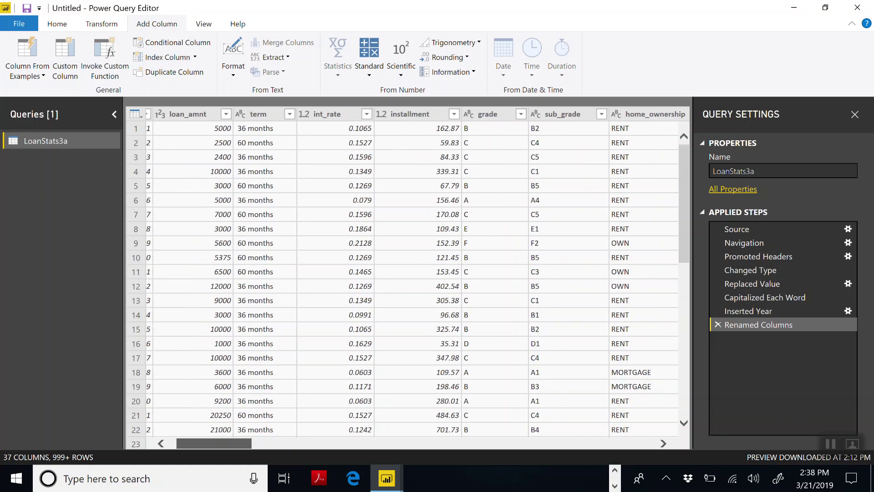
scroll(408, 273, "right", 6)
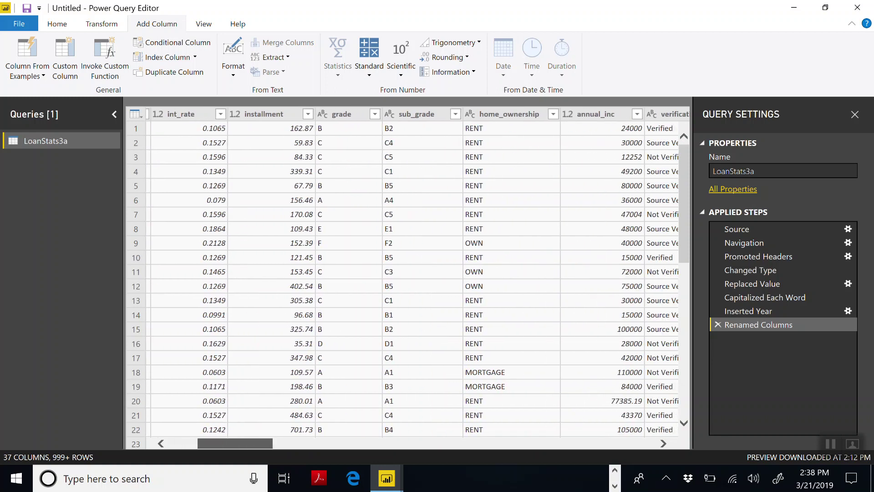
scroll(407, 273, "right", 6)
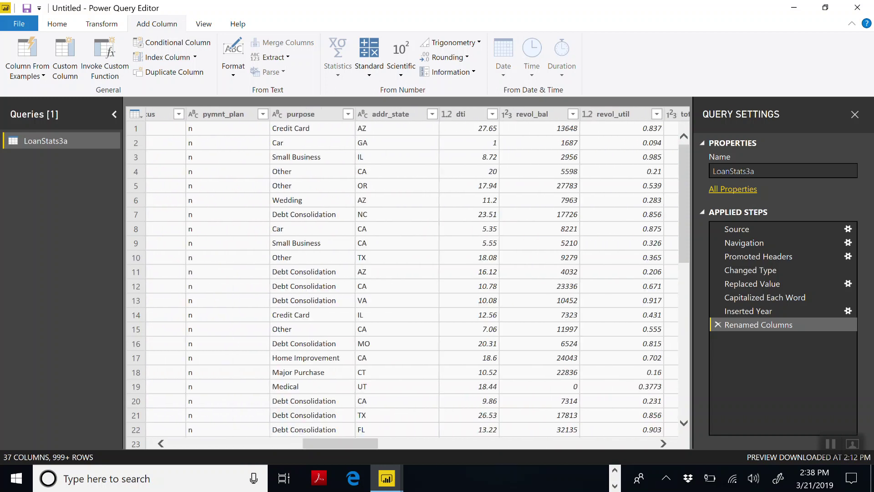
scroll(407, 273, "right", 8)
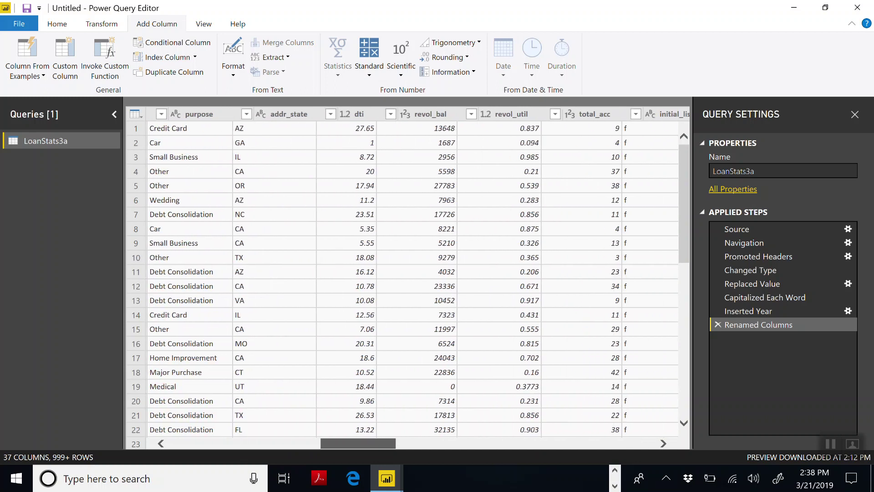
scroll(407, 273, "right", 2)
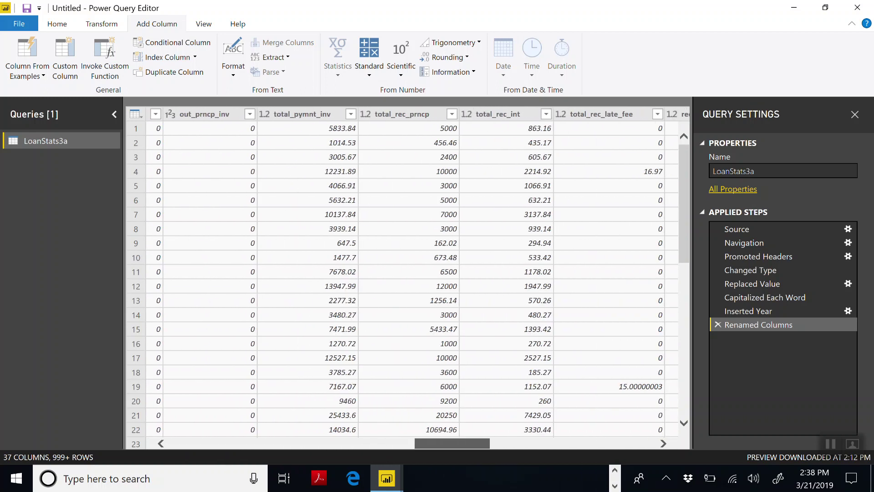
scroll(407, 273, "right", 4)
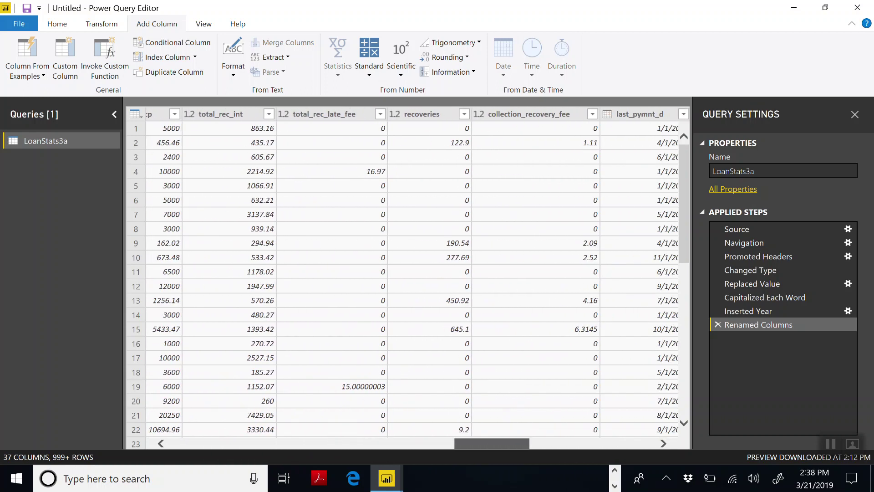
scroll(407, 273, "right", 4)
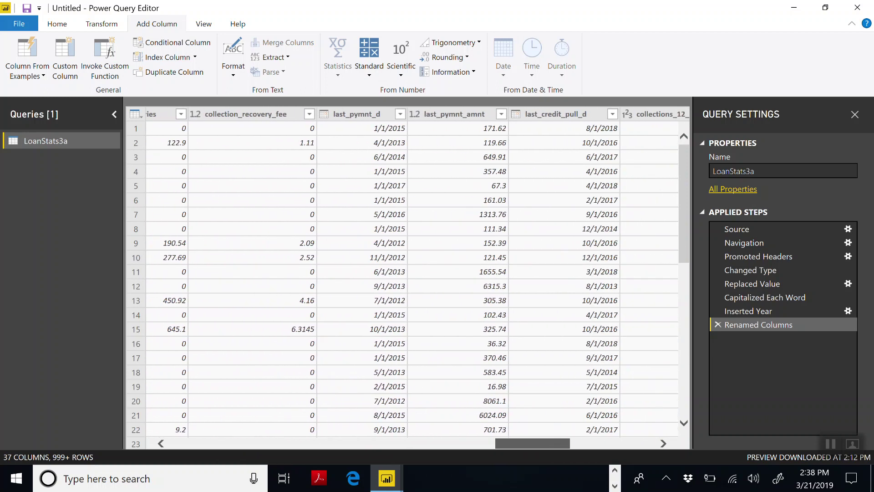
scroll(408, 273, "right", 5)
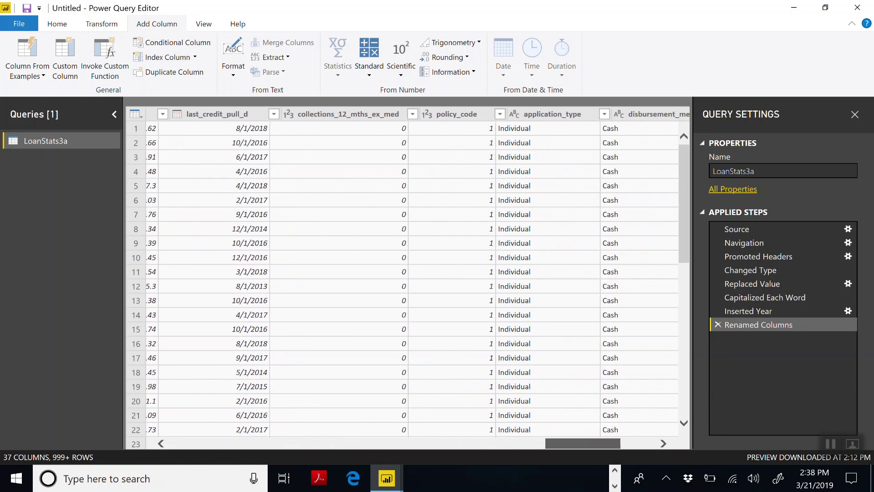
scroll(407, 273, "right", 4)
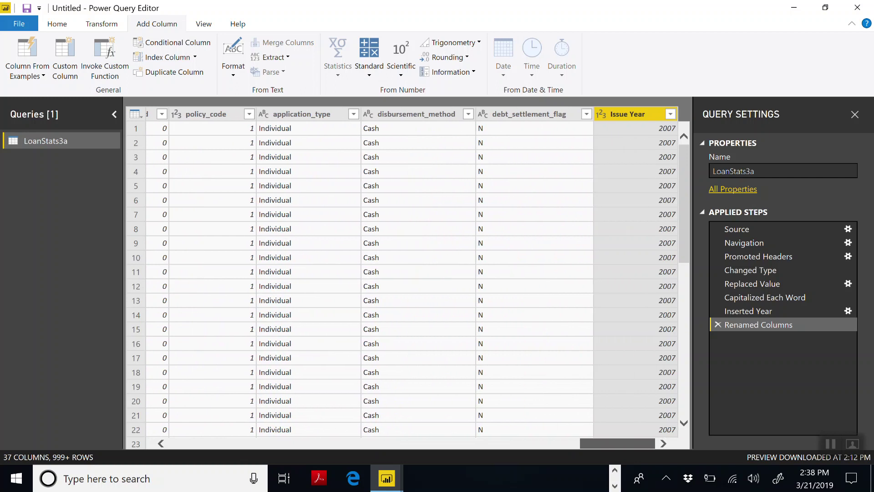
Duplicate the loan_status column in LoanStats3a.
scroll(407, 273, "left", 8)
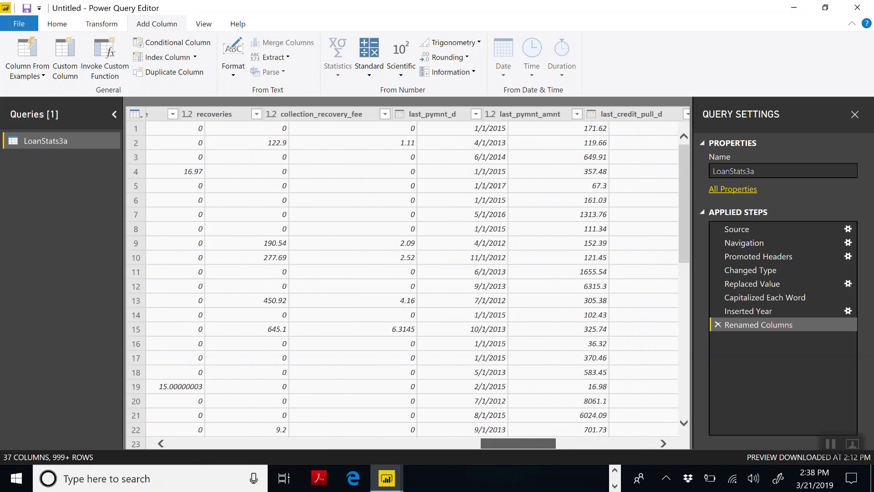
scroll(407, 274, "left", 4)
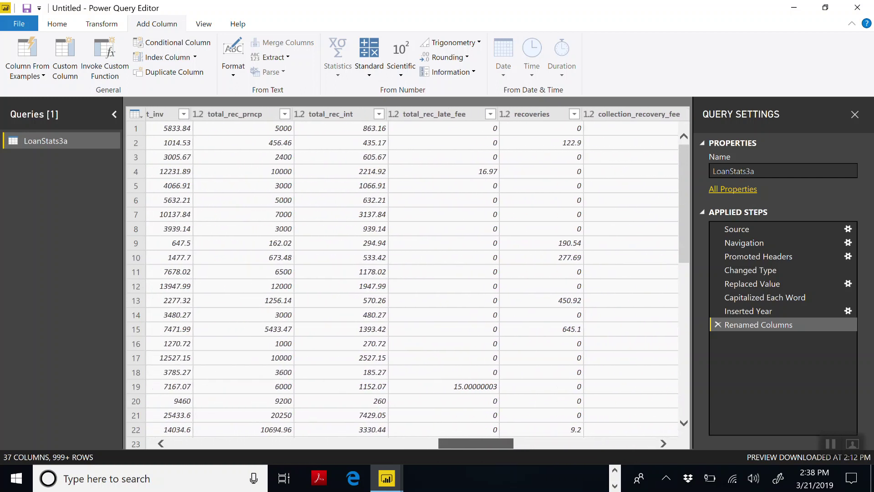
scroll(408, 273, "left", 8)
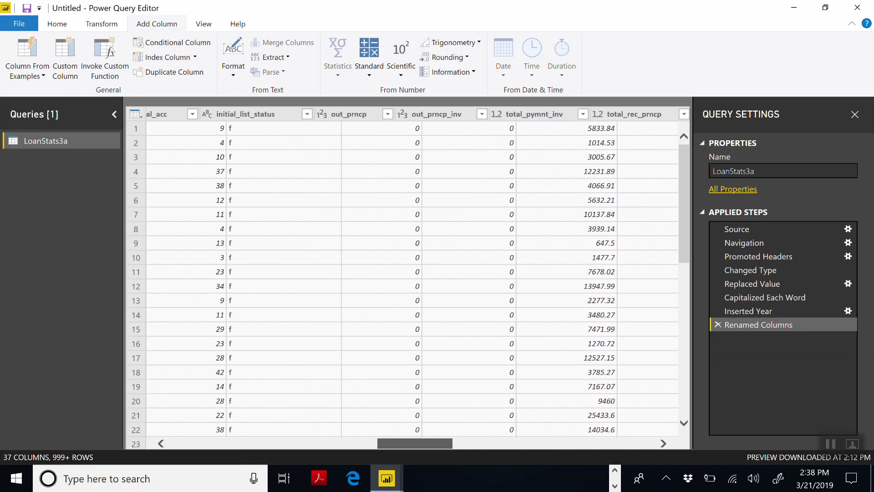
scroll(407, 273, "left", 5)
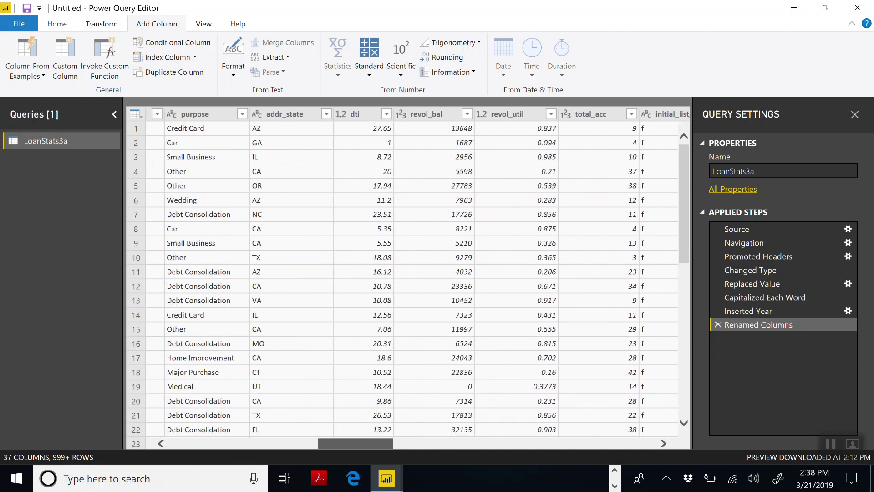
scroll(408, 274, "left", 4)
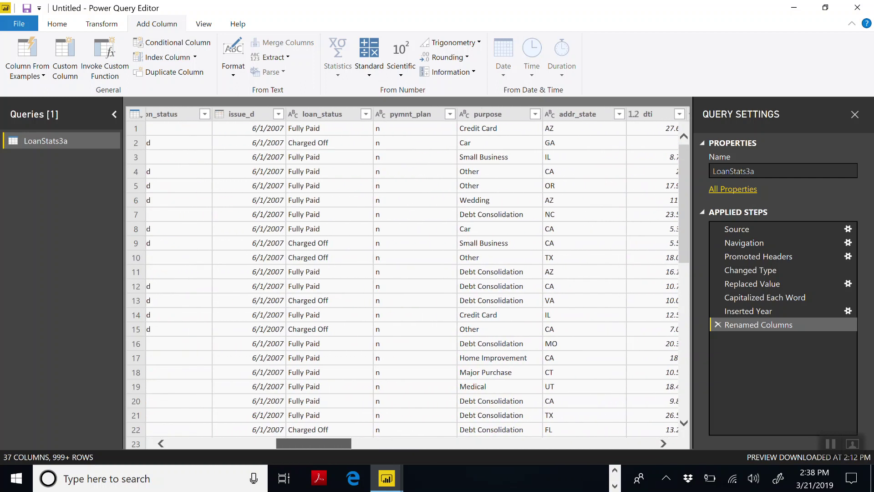
left_click(322, 114)
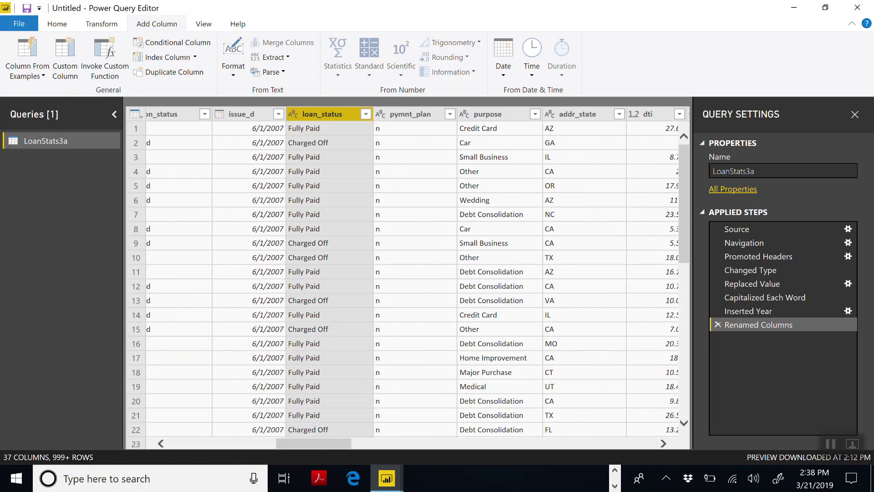
left_click(174, 72)
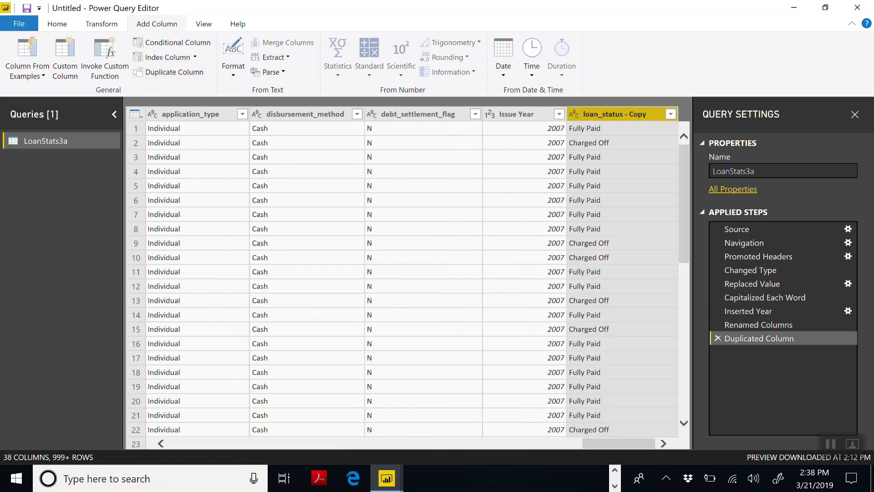
Rename the duplicated loan_status column to Loan Status Sort.
right_click(617, 114)
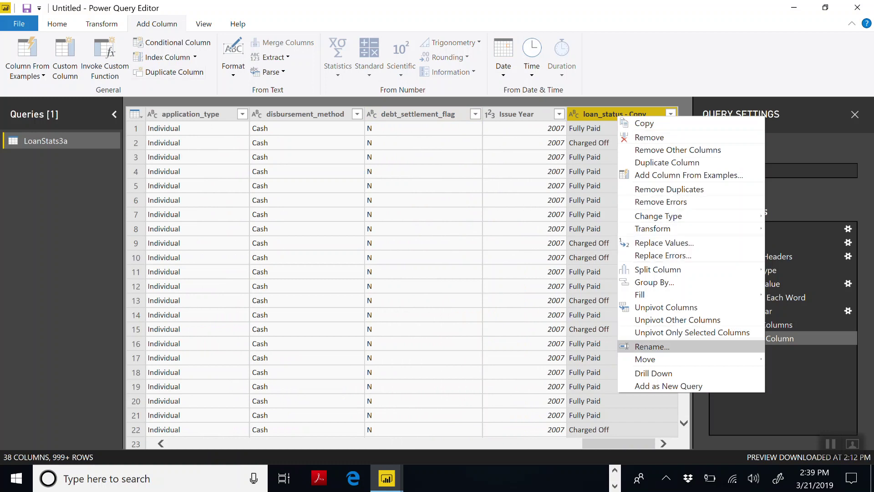
left_click(651, 346)
type("Loan ")
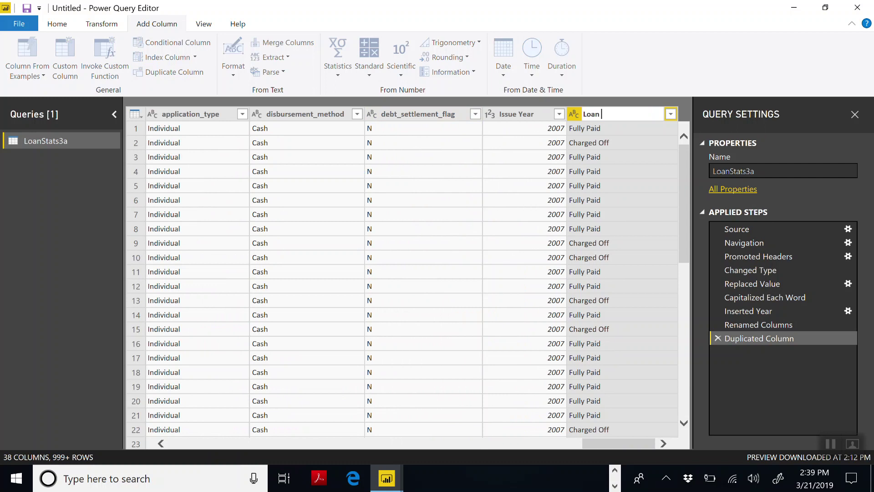
type("Stat")
key("BackSpace")
key("BackSpace")
type("tatus So")
key("Return")
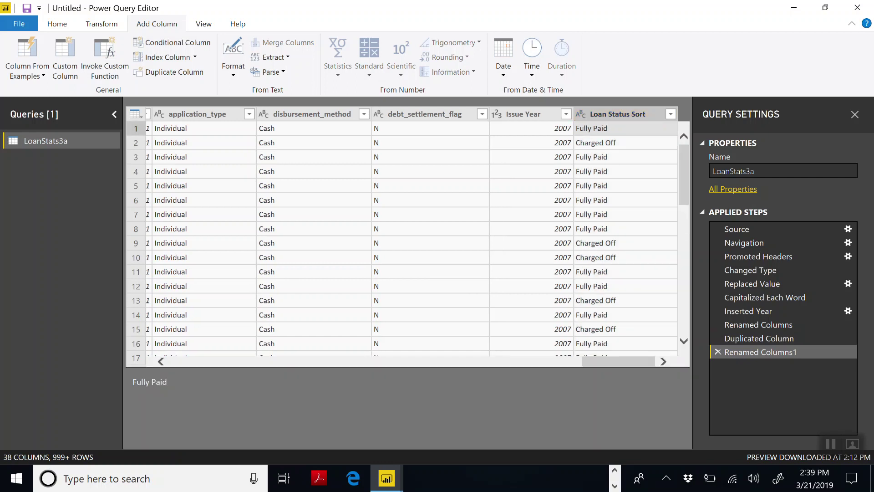
In the Loan Status Sort column, replace Fully Paid with 1 and Charged Off with 2.
right_click(613, 129)
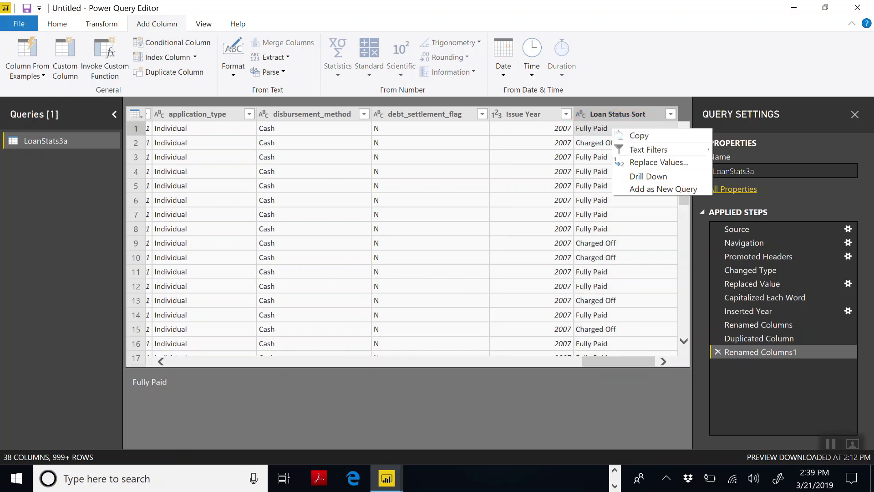
left_click(658, 162)
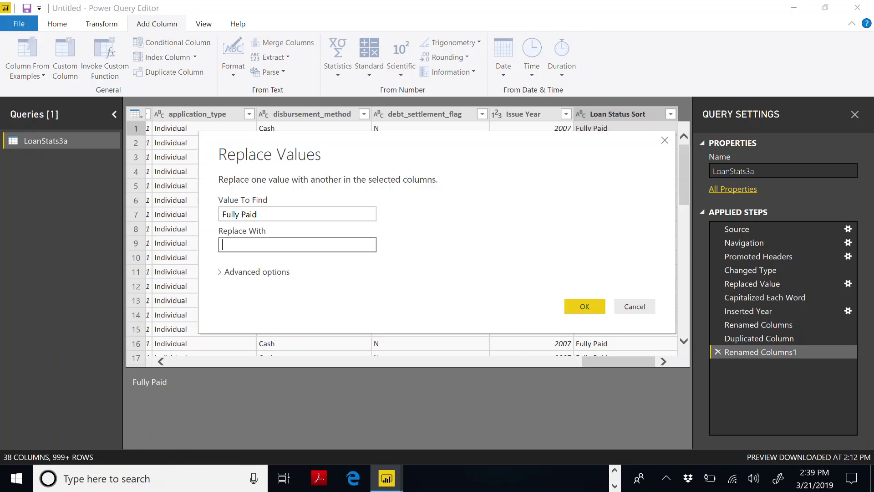
type("1")
key("Return")
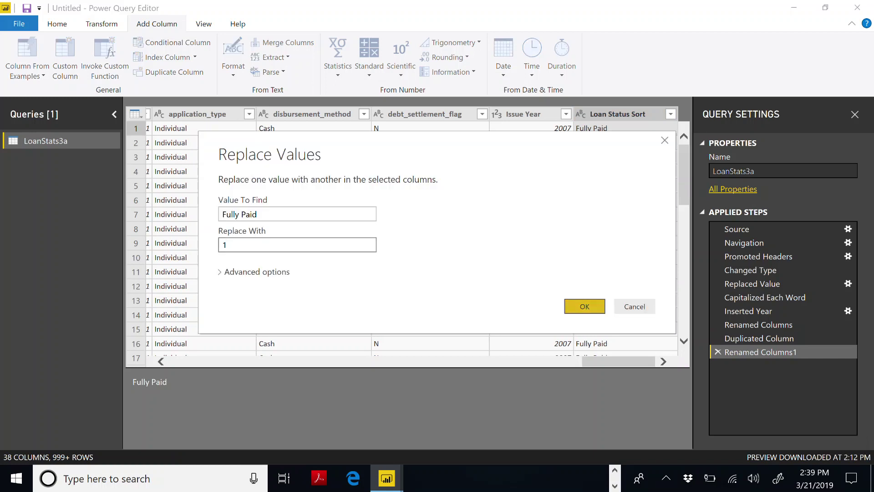
right_click(594, 145)
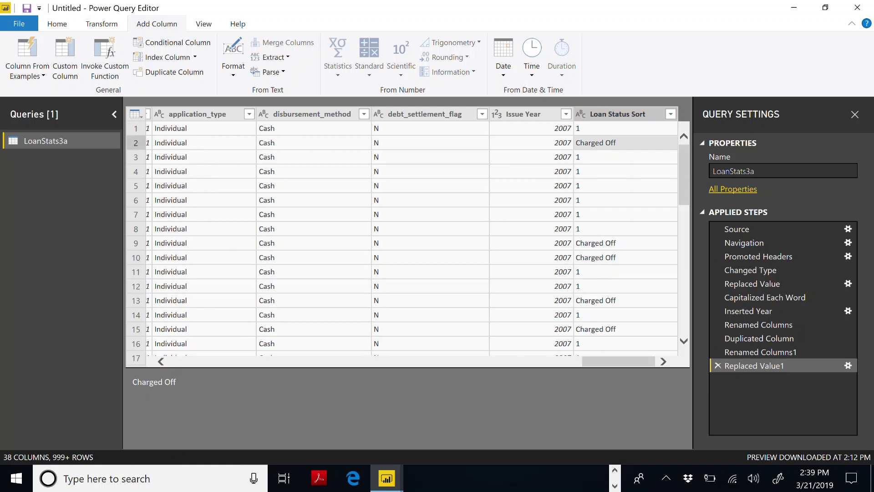
left_click(640, 180)
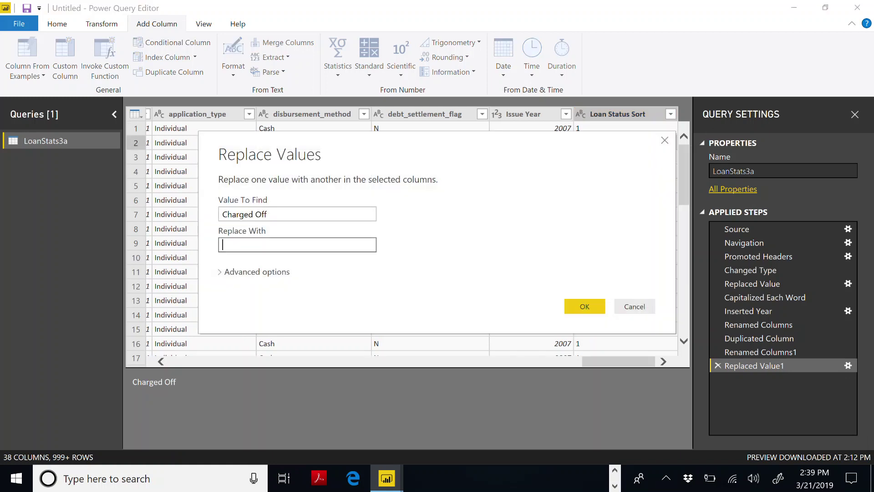
key("Return")
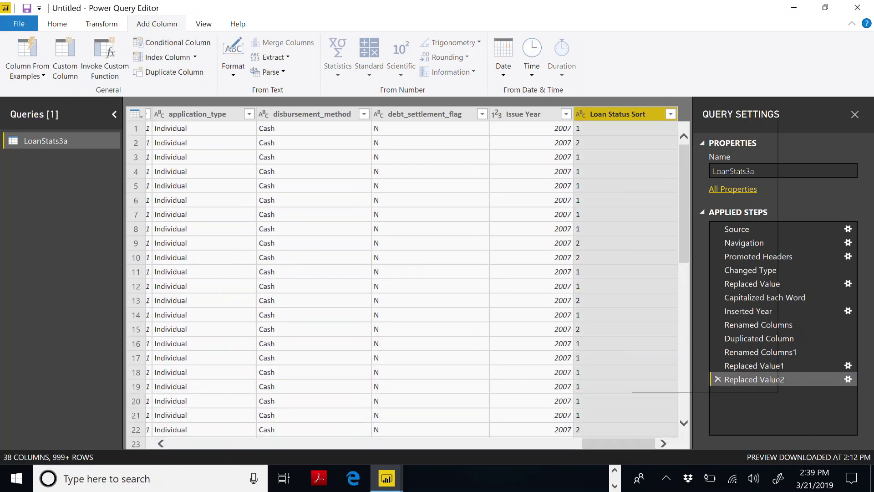
Sort Loan Status Sort in descending order and replace "Does not meet the credit policy. Status:2" with 3.
right_click(631, 114)
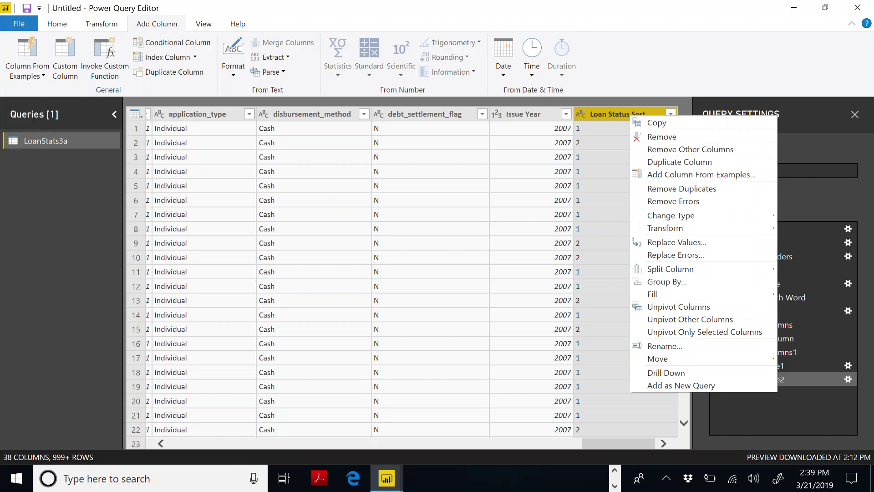
key("Escape")
left_click(670, 114)
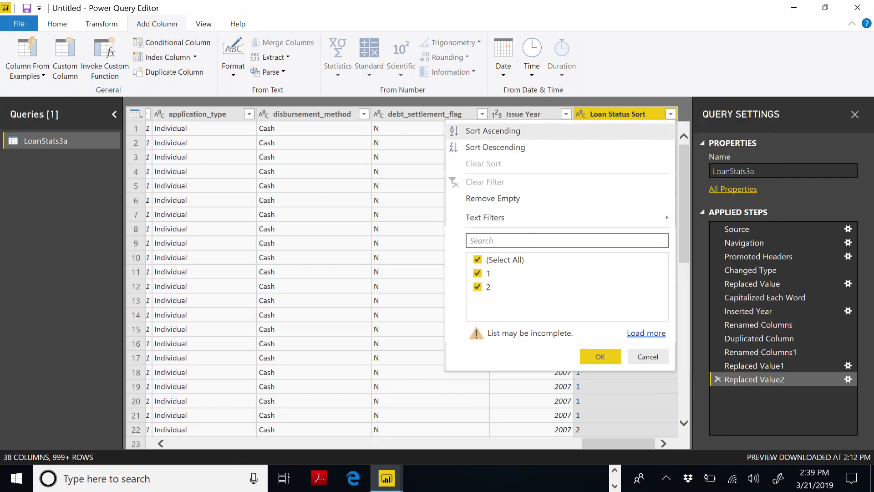
left_click(495, 147)
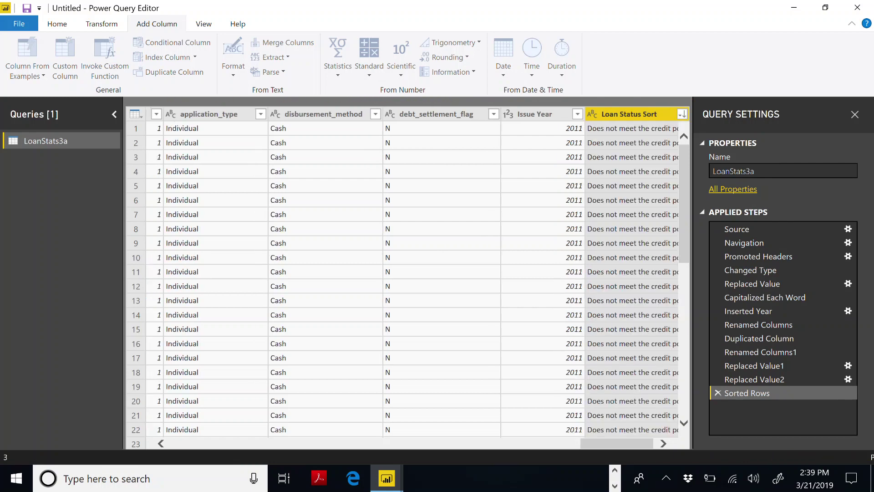
left_click(632, 128)
right_click(618, 129)
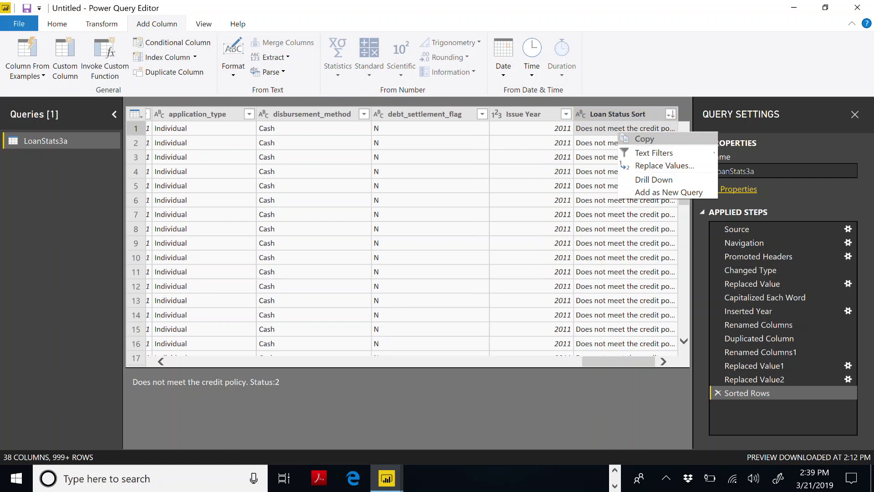
left_click(655, 166)
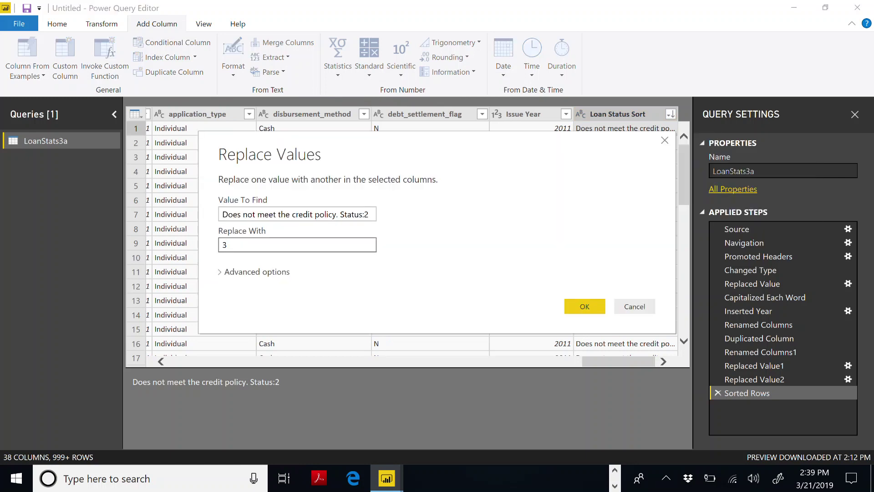
key("Return")
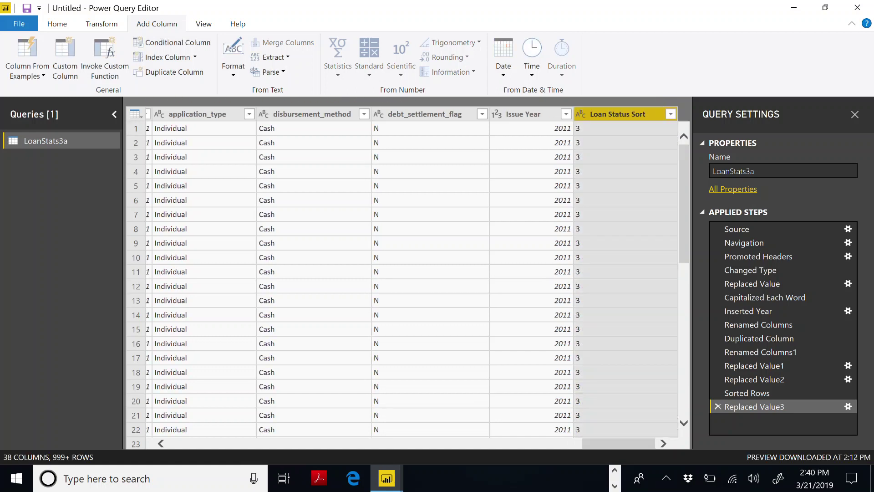
Sort Loan Status Sort descending again and replace "Does not meet the credit policy. Status:1" with 4.
right_click(654, 114)
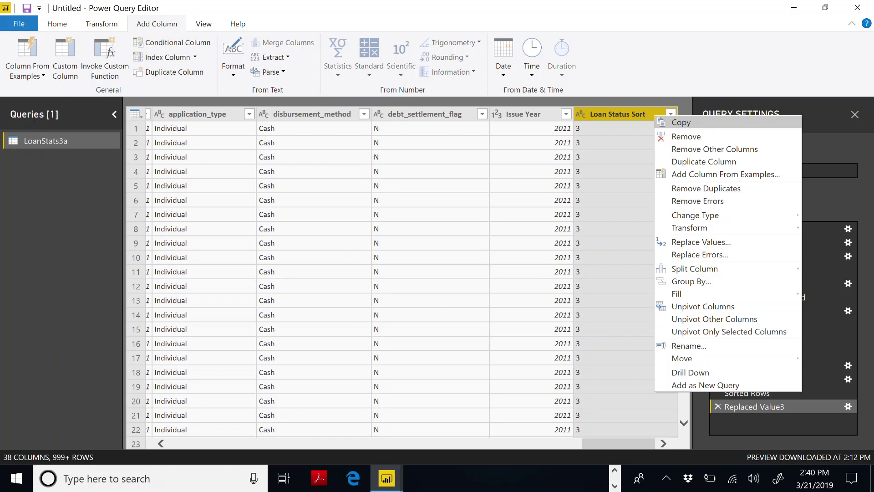
left_click(671, 114)
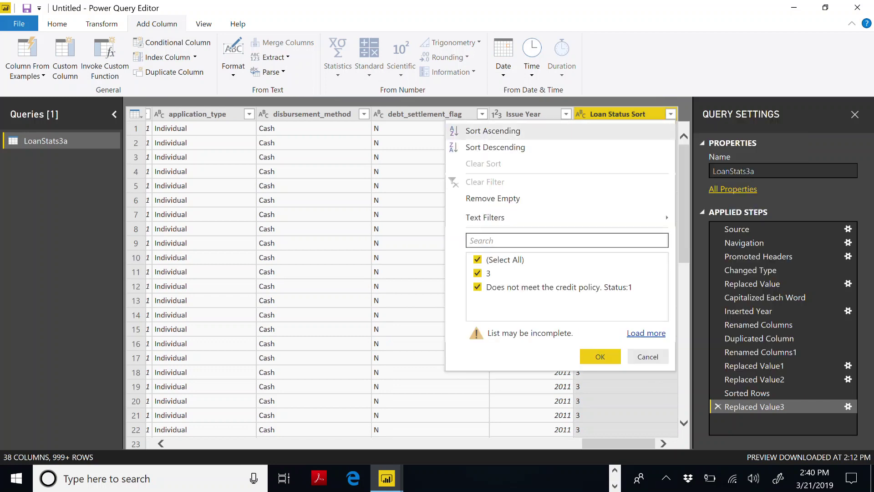
left_click(492, 146)
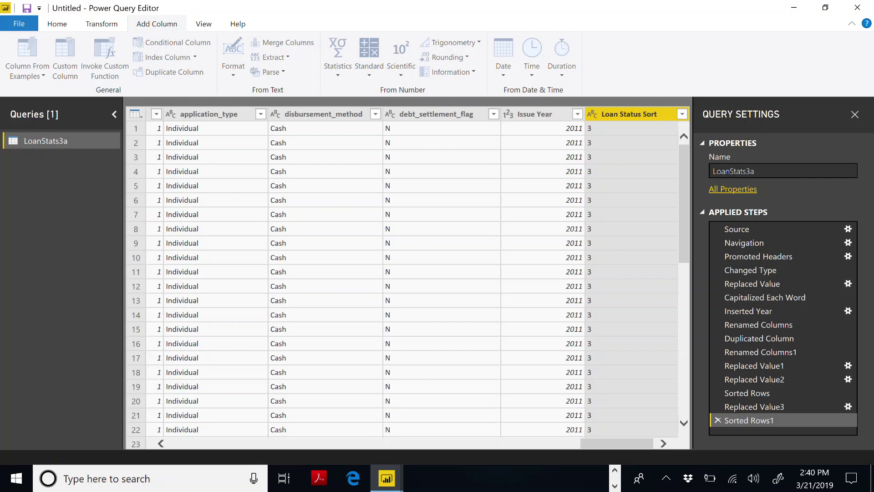
right_click(630, 144)
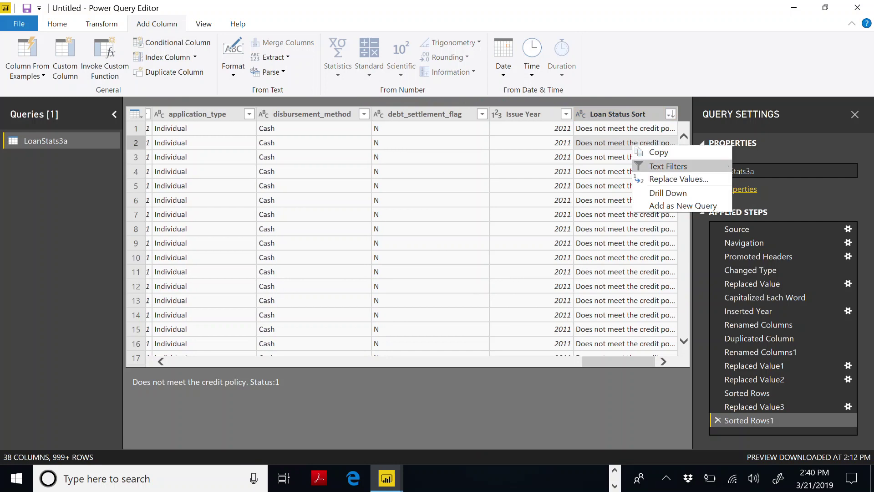
left_click(655, 178)
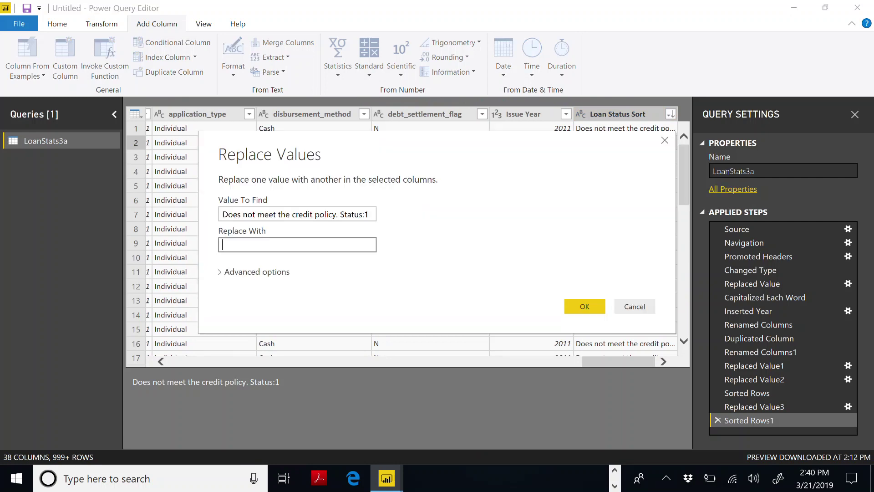
key("Return")
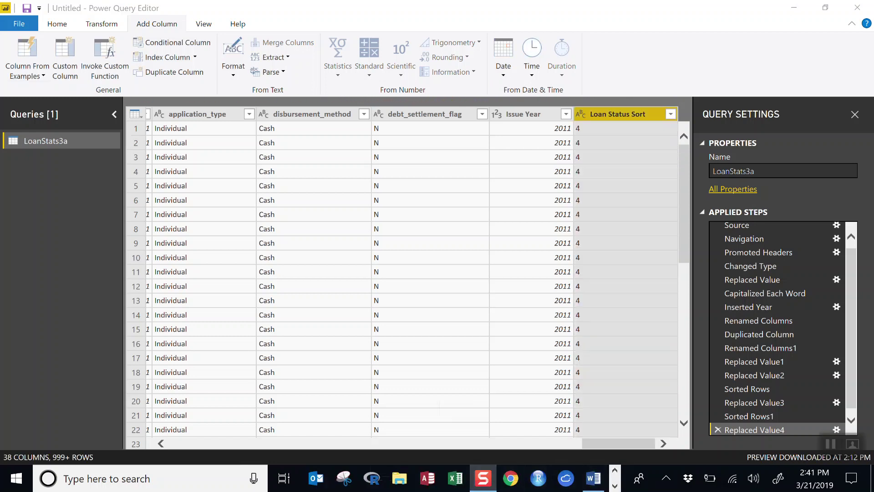
Close the query editor and apply the column changes to the report.
left_click(19, 23)
left_click(54, 45)
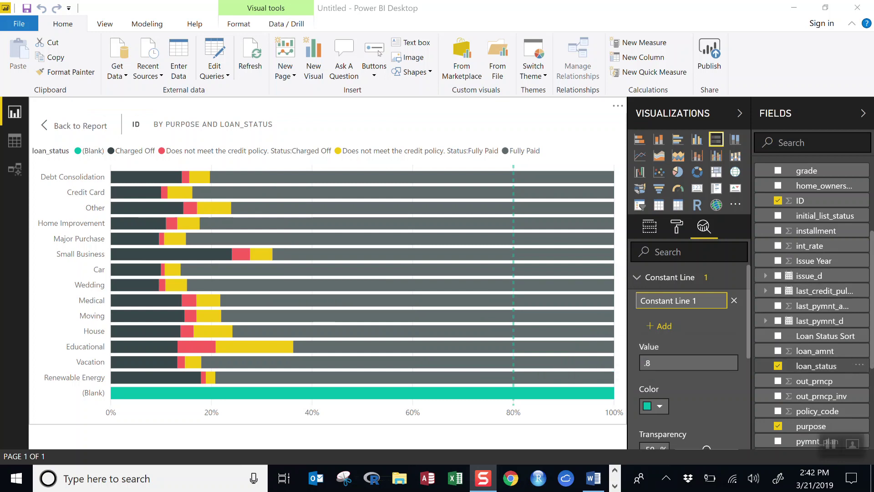
Set the loan_status field to sort by the Loan Status Sort column.
left_click(816, 366)
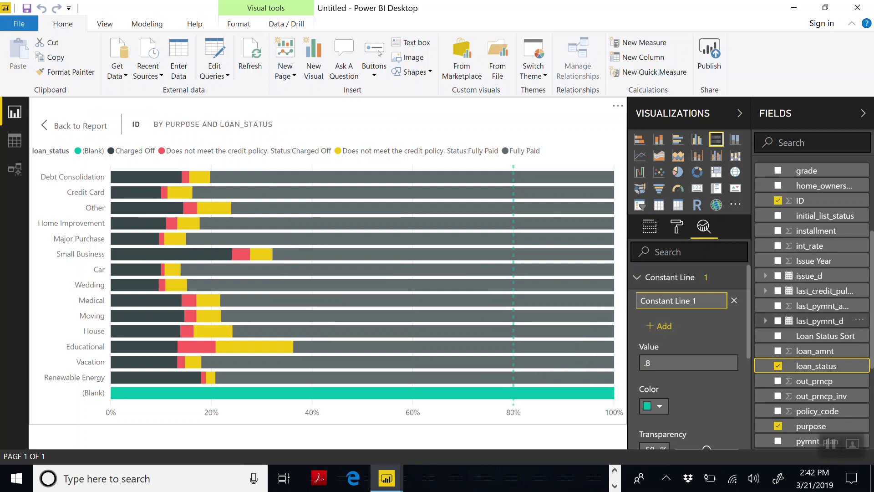
scroll(813, 305, "down", 3)
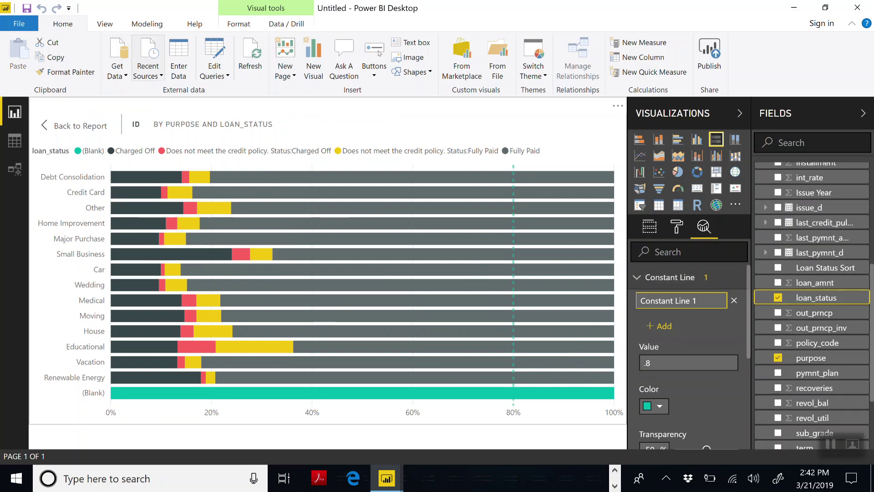
left_click(147, 23)
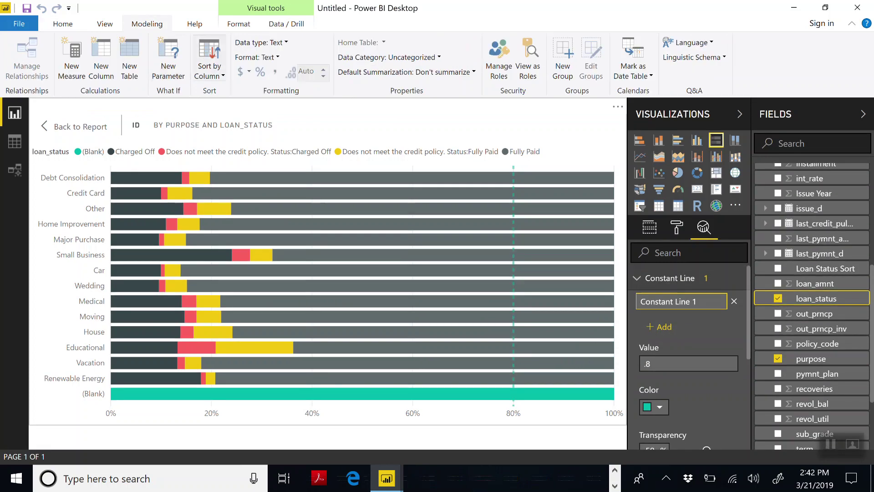
left_click(209, 64)
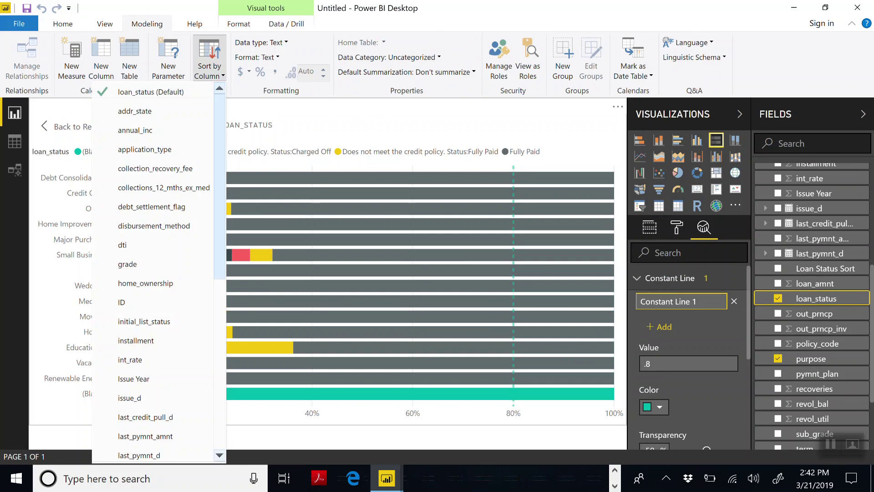
left_click_drag(220, 182, 219, 182)
scroll(159, 273, "down", 3)
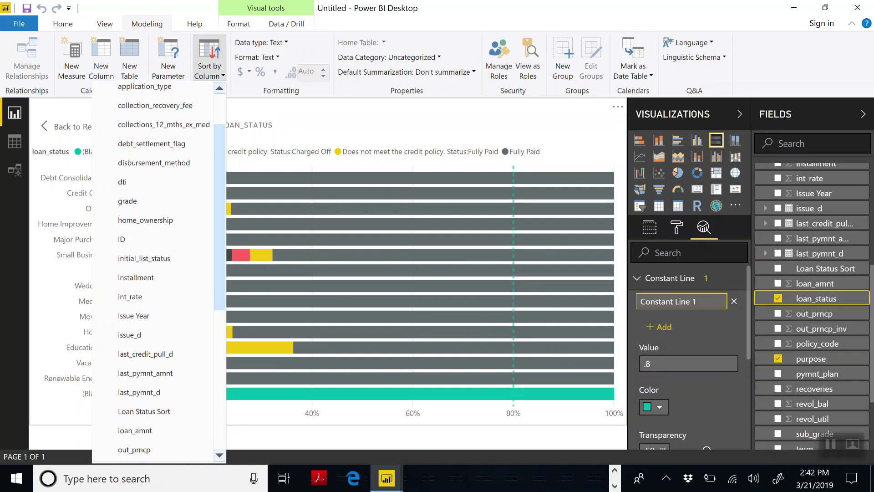
scroll(146, 229, "down", 2)
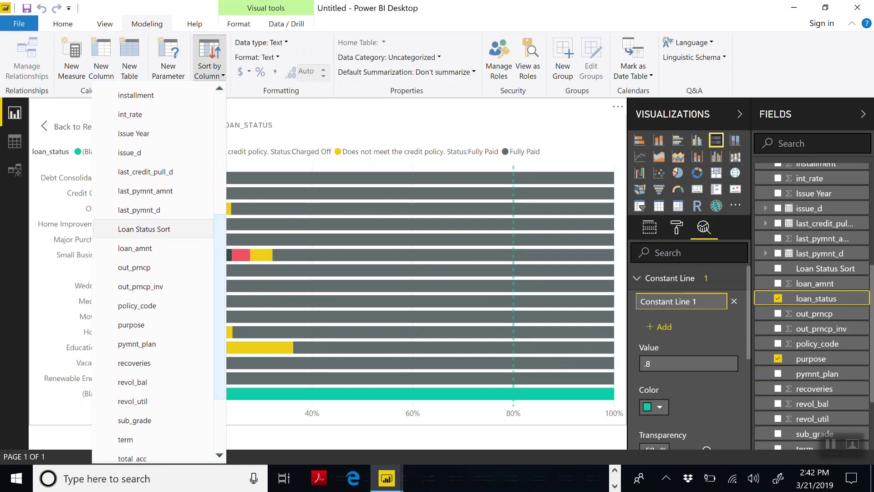
left_click(143, 229)
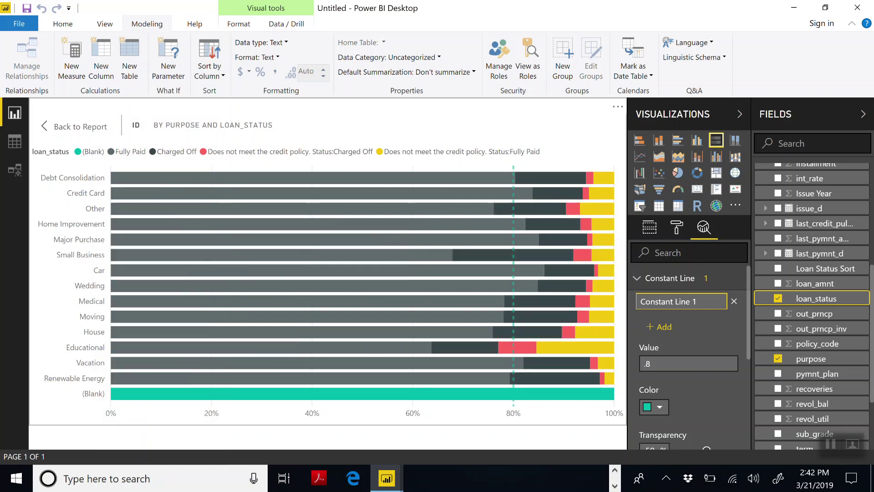
mouse_move(448, 284)
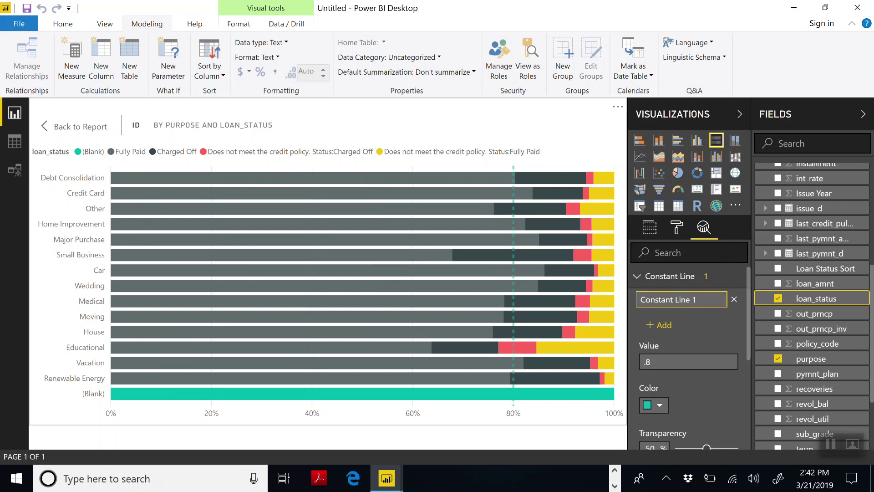
scroll(690, 358, "down", 3)
scroll(688, 328, "up", 3)
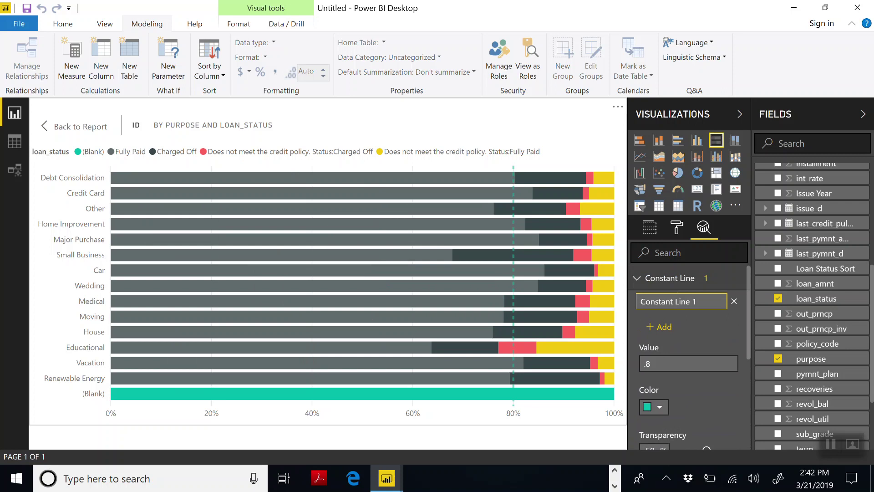
left_click(669, 278)
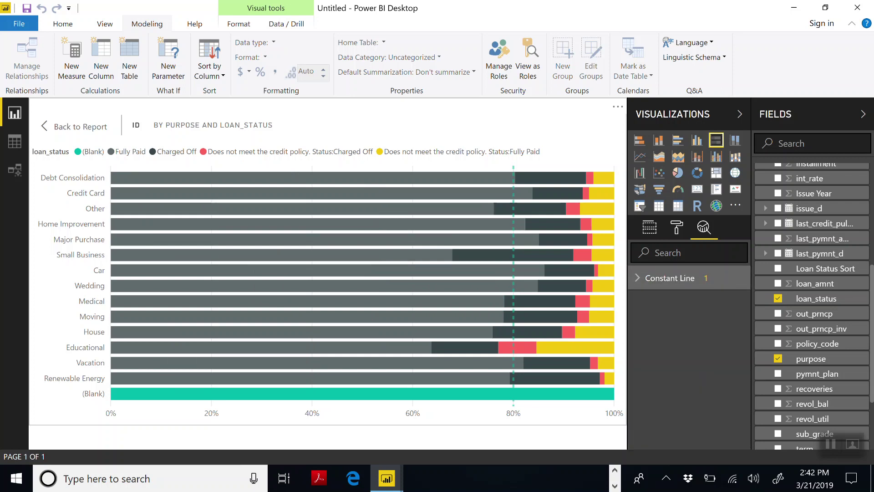
Set the chart's visual-level filter on purpose to Top N, showing the top 5 items.
left_click(649, 227)
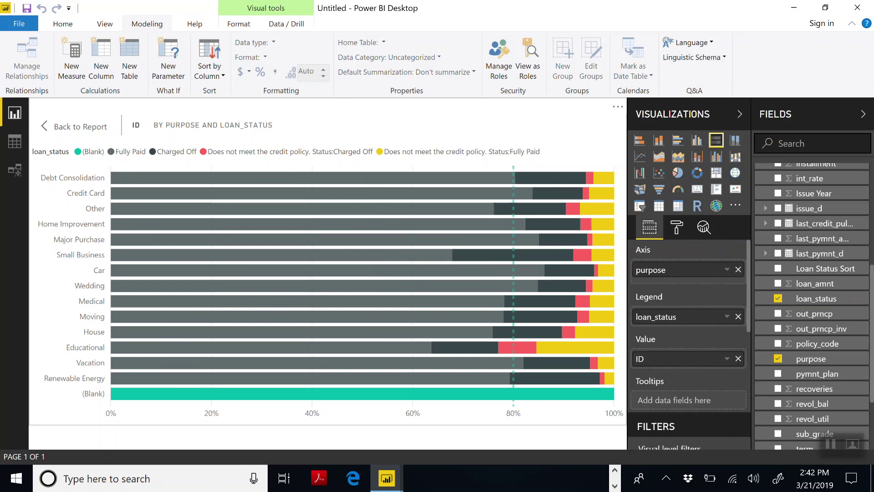
scroll(688, 344, "down", 5)
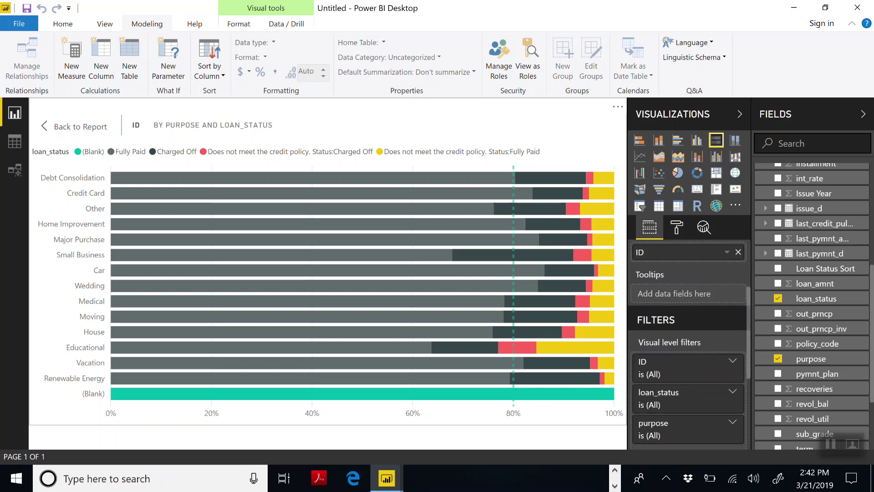
scroll(688, 344, "down", 3)
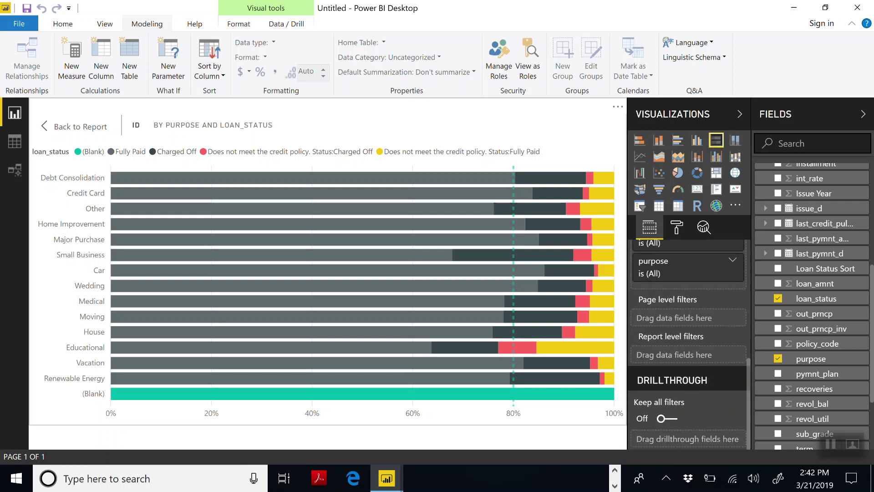
scroll(688, 344, "up", 3)
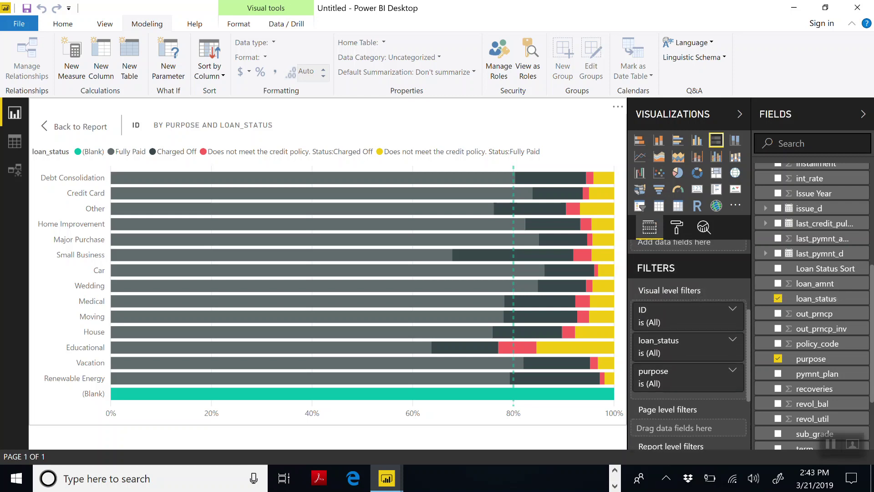
left_click(732, 370)
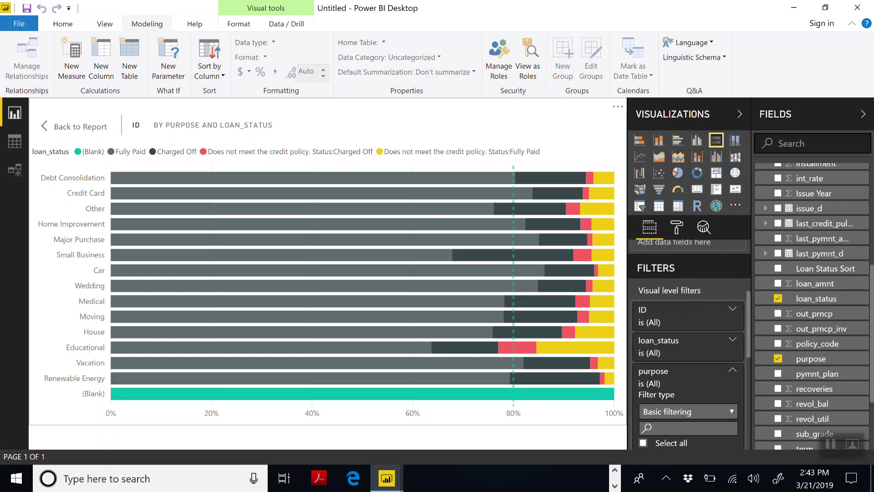
scroll(687, 344, "down", 2)
left_click(687, 342)
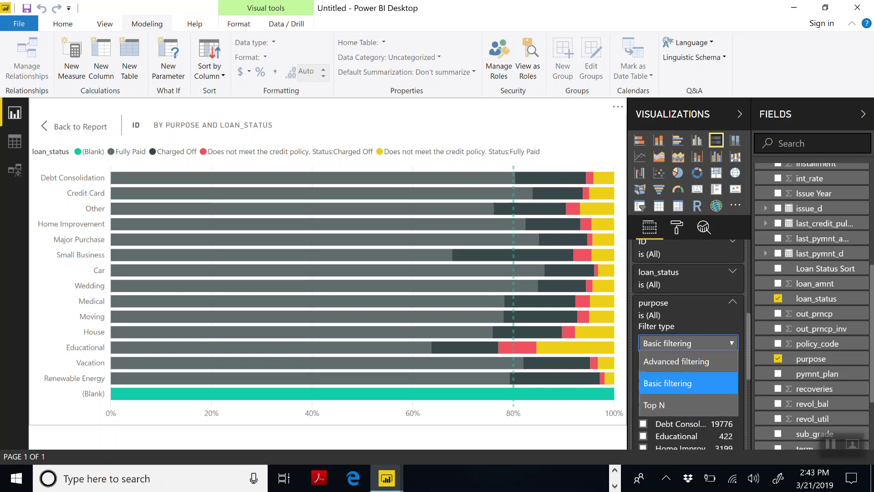
left_click(669, 405)
left_click(712, 382)
type("5")
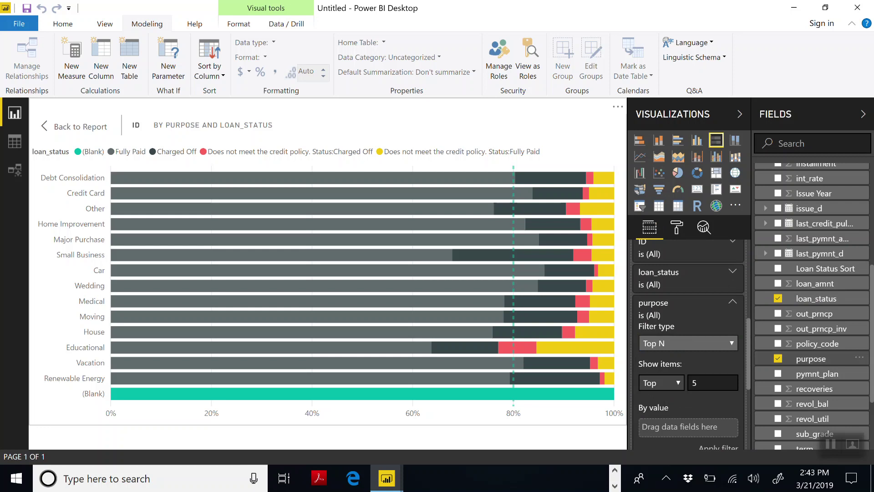
Rank the Top N purpose filter by the count of ID and apply the filter.
scroll(810, 298, "up", 3)
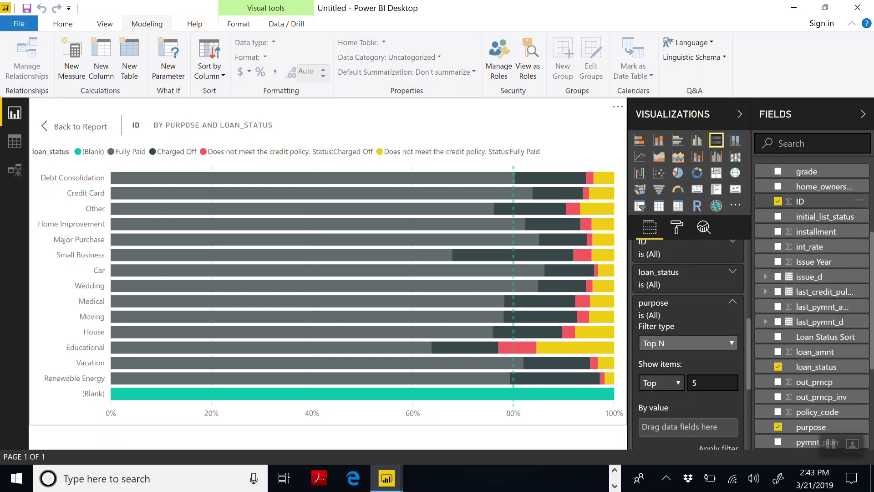
scroll(810, 200, "up", 3)
left_click_drag(810, 269, 656, 427)
left_click(720, 428)
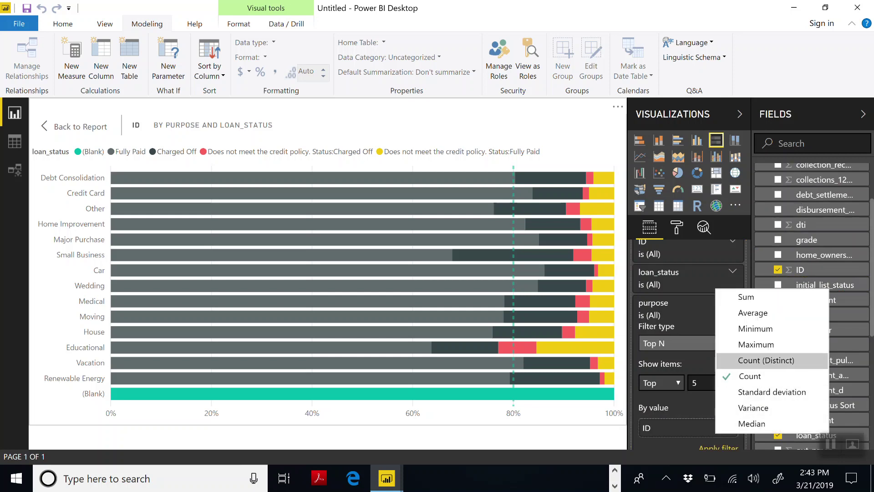
left_click(746, 376)
scroll(687, 341, "down", 3)
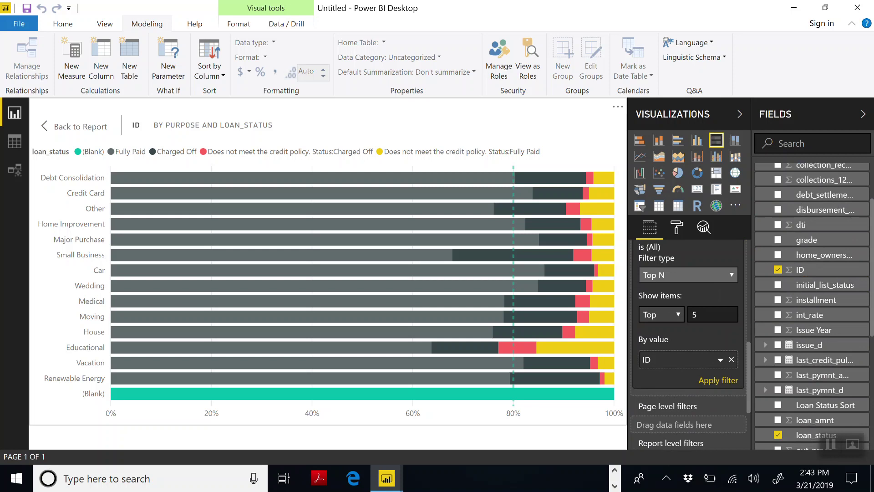
left_click(718, 380)
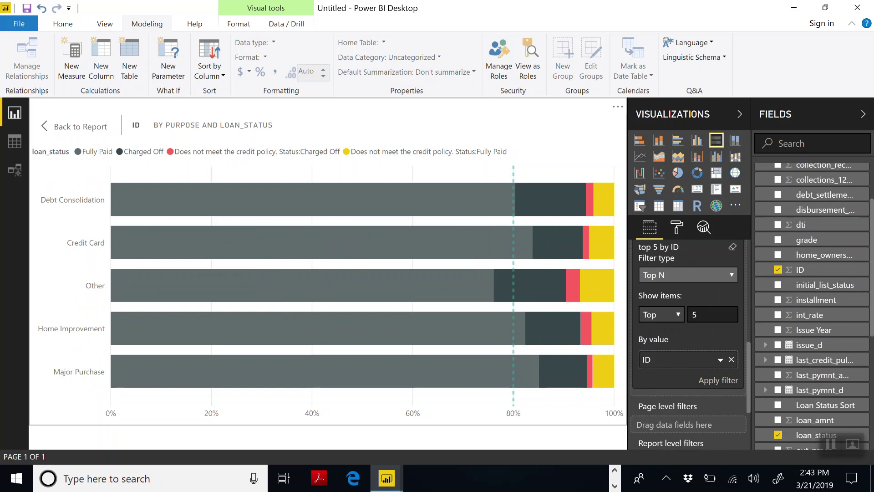
Color the "Does not meet the credit policy" statuses medium gray for Charged Off and very light gray for Fully Paid.
left_click(677, 227)
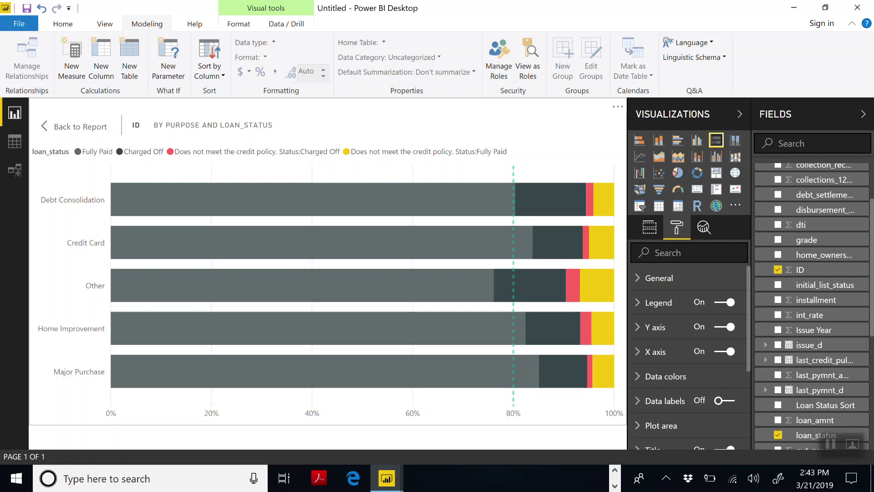
scroll(688, 355, "down", 3)
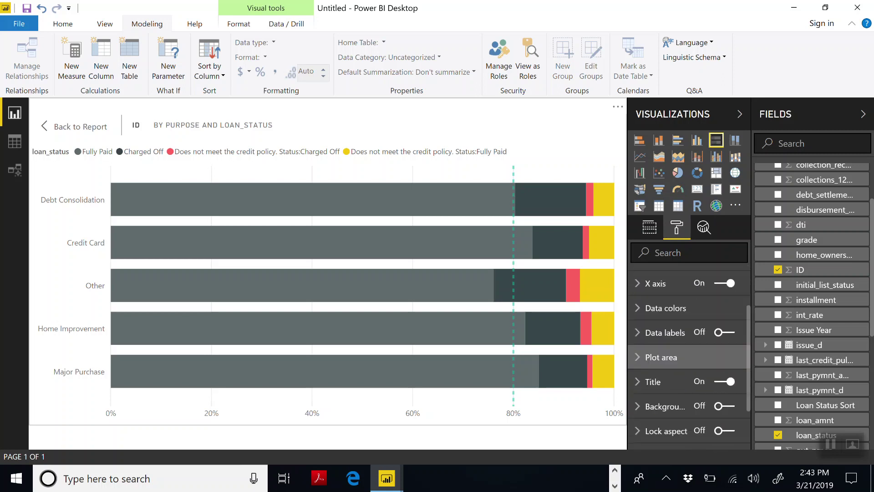
left_click(666, 308)
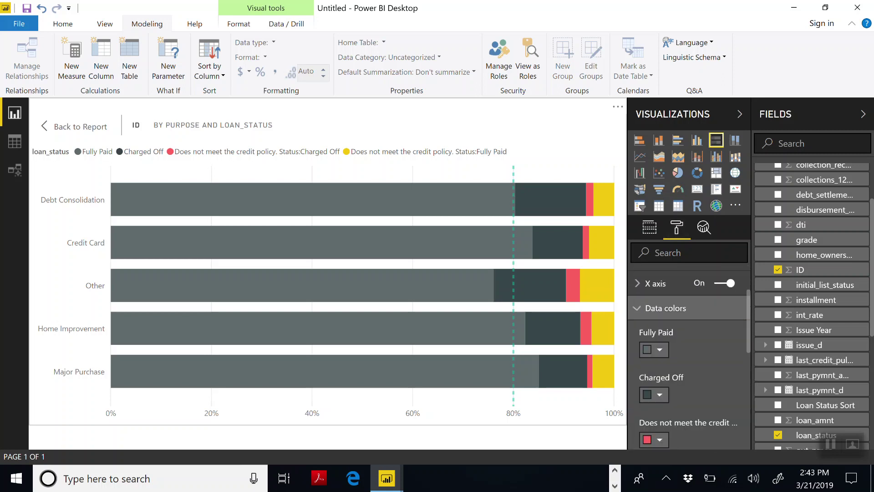
scroll(687, 346, "down", 3)
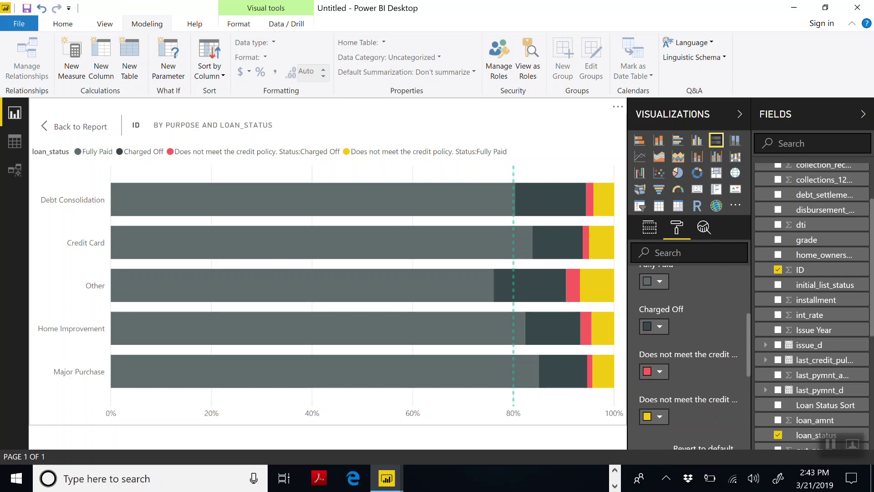
left_click(655, 371)
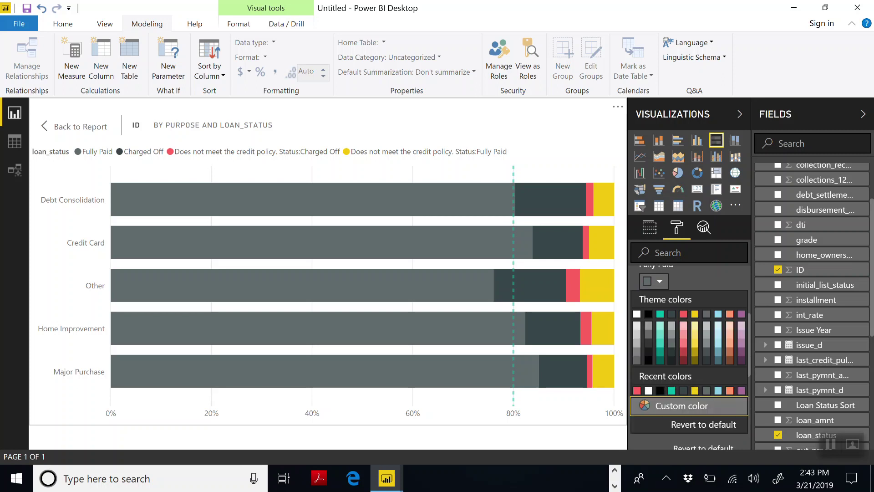
left_click(636, 351)
left_click(653, 416)
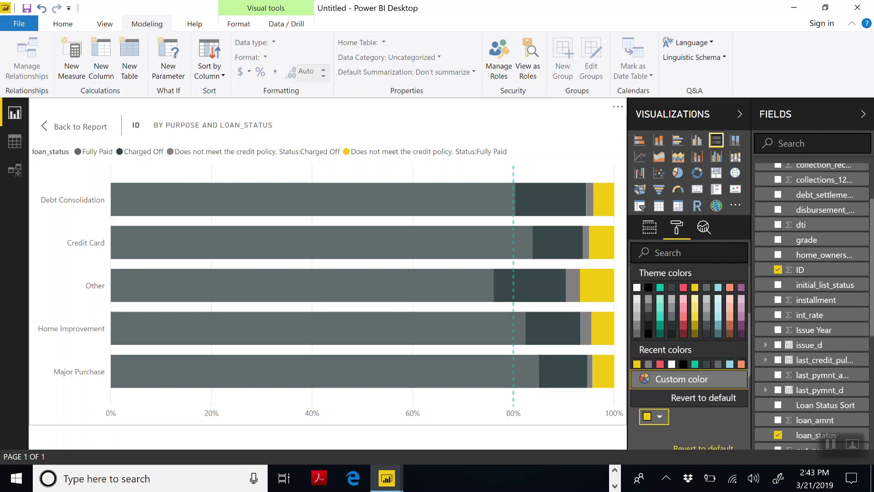
left_click(636, 299)
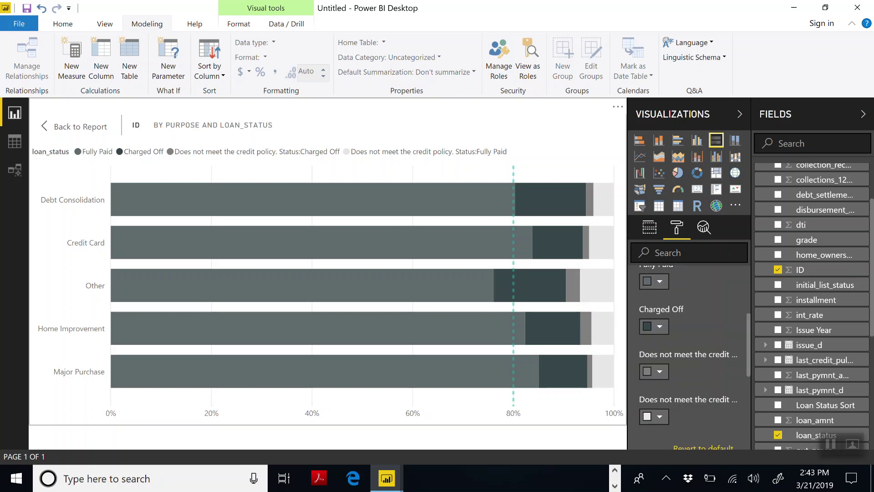
Set the data color of the Fully Paid status to a darker shade of the teal theme color.
scroll(688, 355, "up", 2)
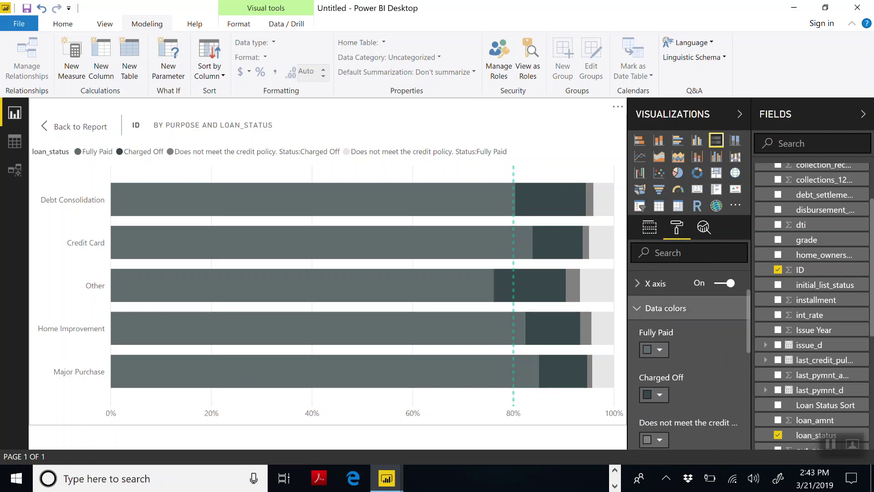
left_click(654, 349)
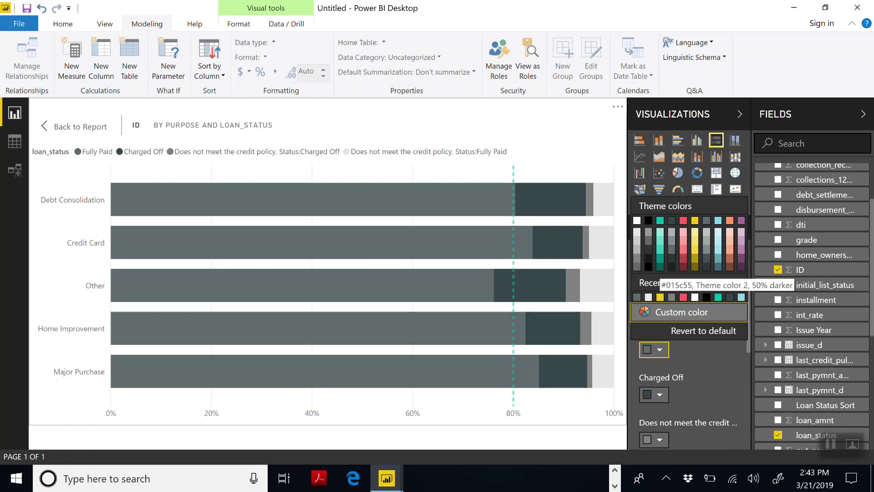
left_click(660, 263)
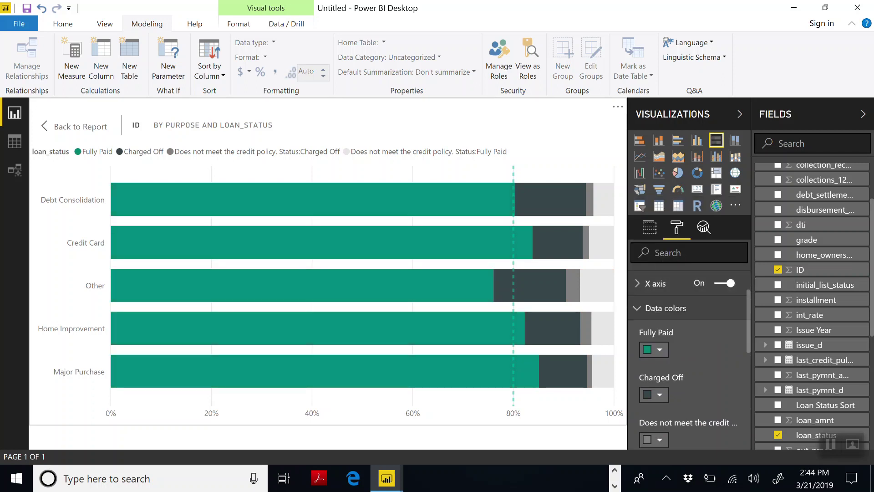
Recolor the "Does not meet the credit policy" statuses medium gray for Fully Paid and light gray for Charged Off.
scroll(654, 348, "down", 3)
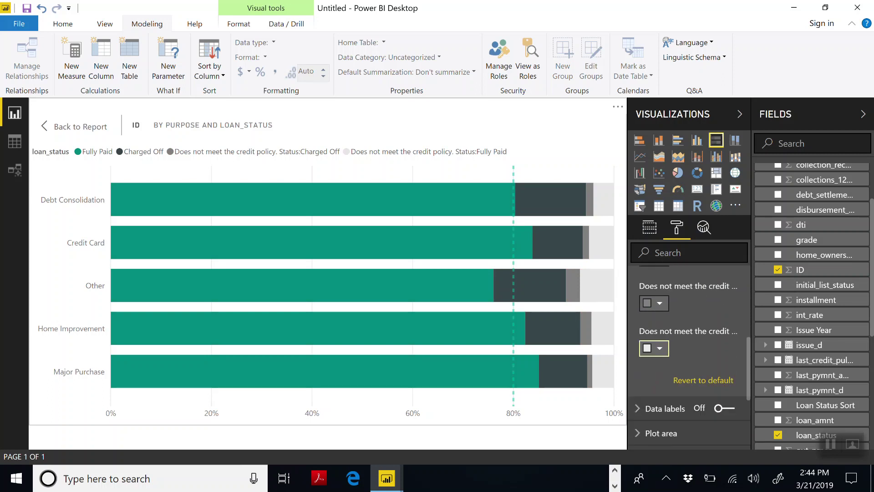
left_click(654, 347)
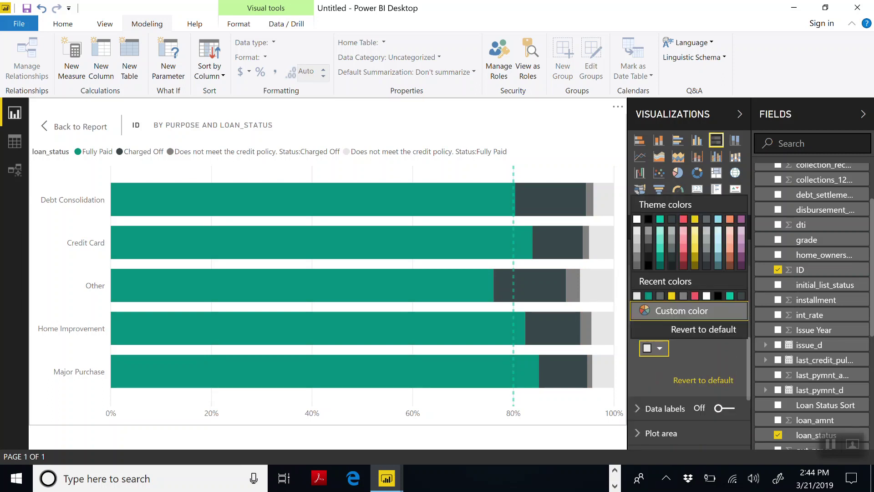
left_click(683, 296)
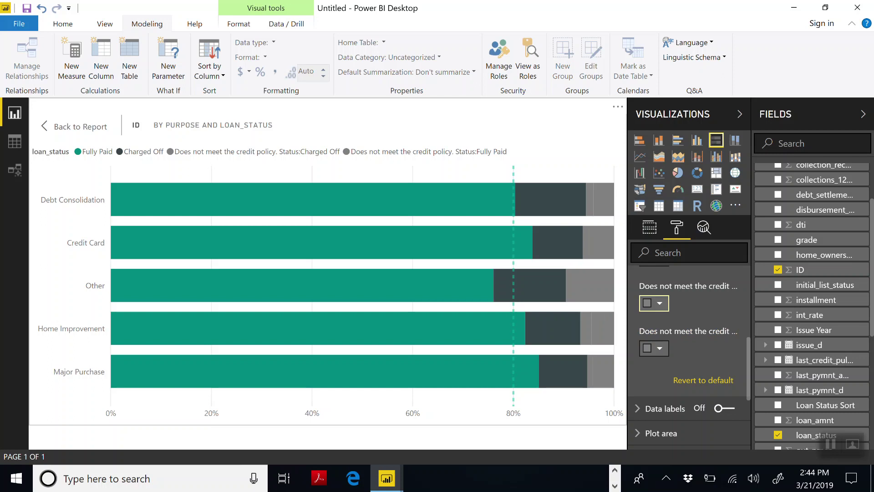
left_click(653, 302)
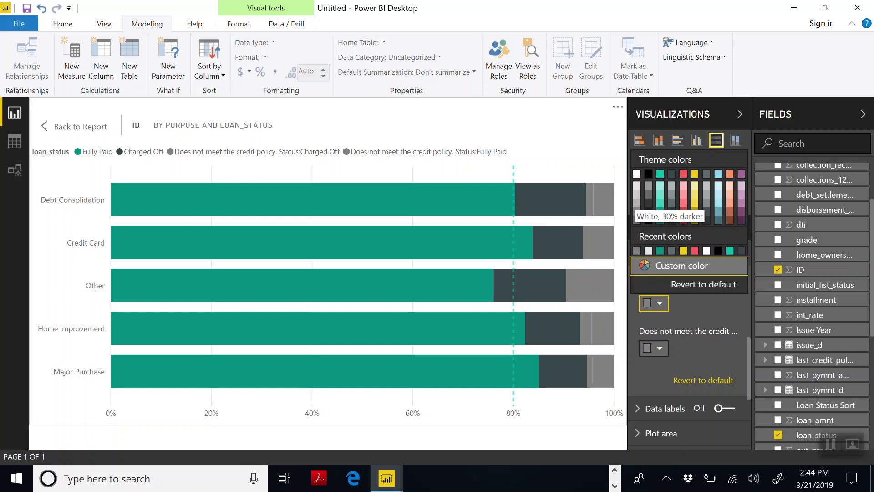
left_click(636, 192)
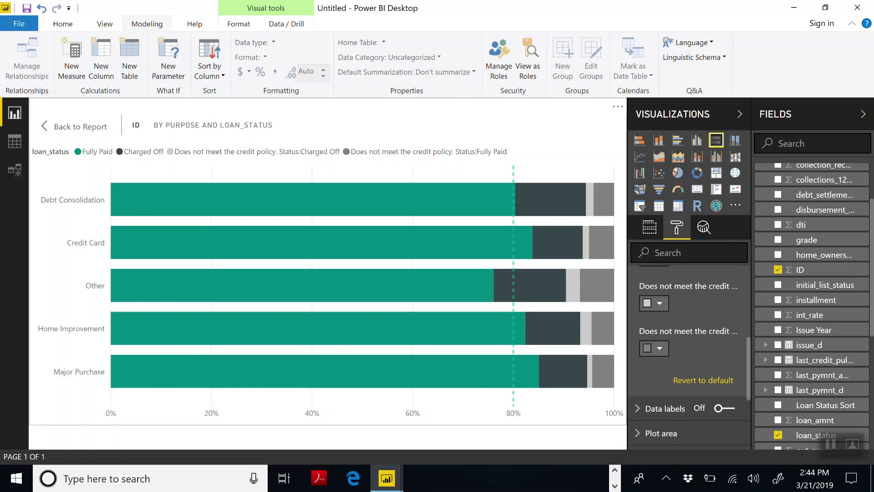
Collapse the data color settings and turn on data labels for the chart.
scroll(689, 355, "up", 3)
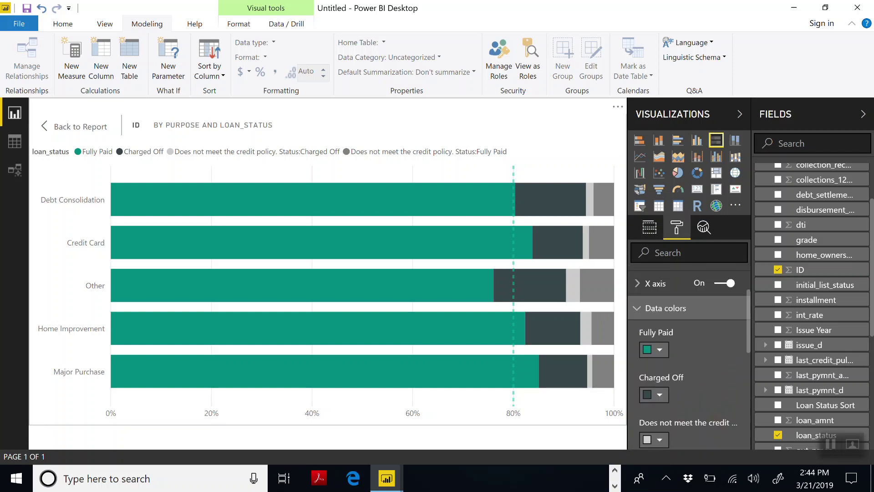
left_click(637, 308)
scroll(637, 308, "up", 2)
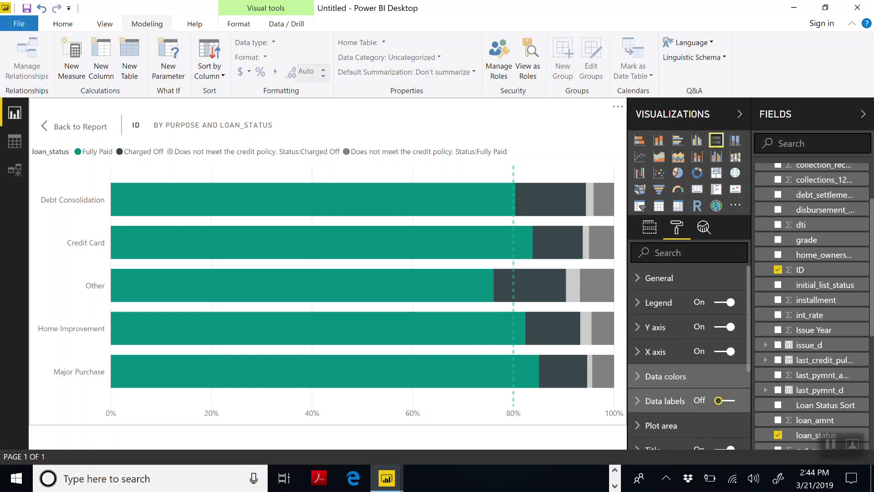
left_click(719, 400)
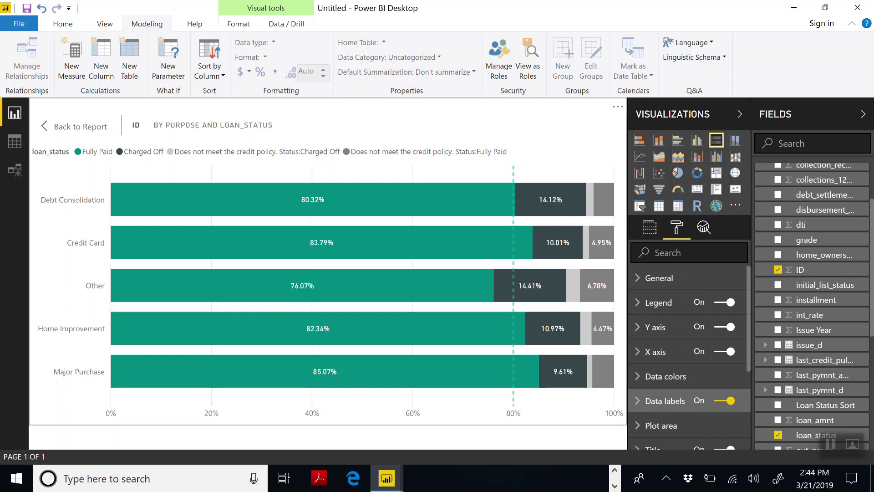
Set the color of the chart's 0.8 constant line to a darker red.
left_click(703, 227)
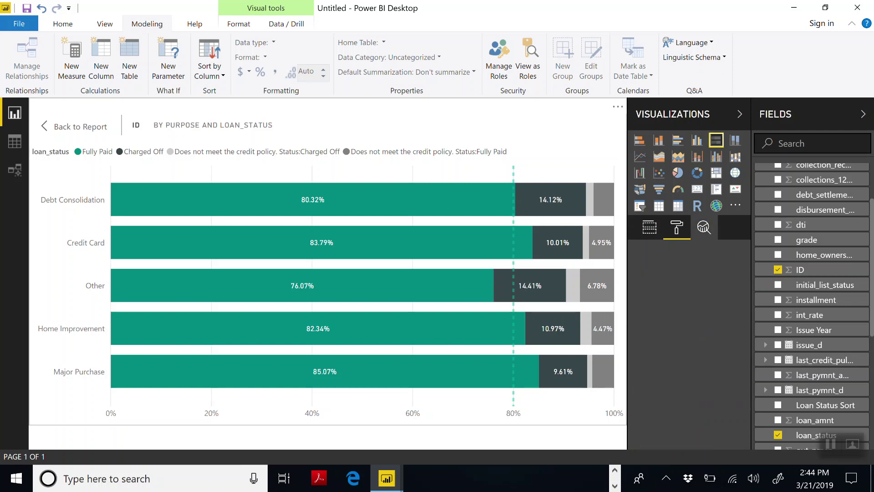
scroll(688, 346, "down", 2)
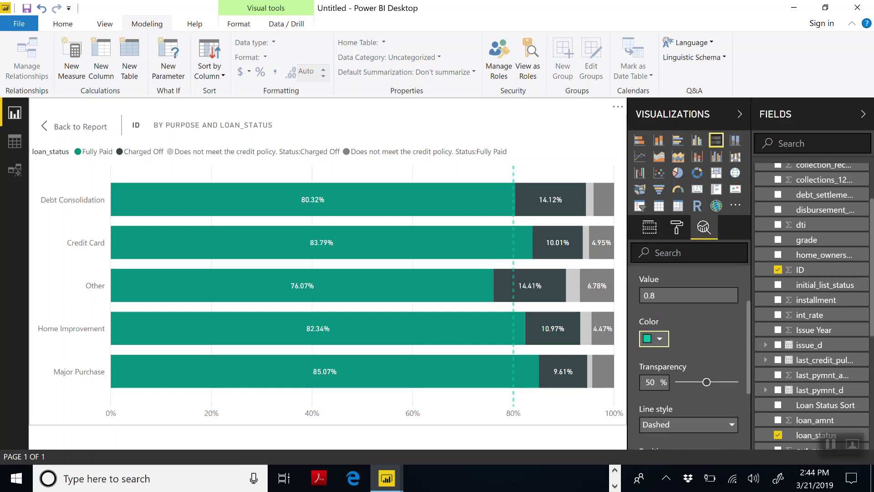
left_click(653, 339)
left_click(684, 319)
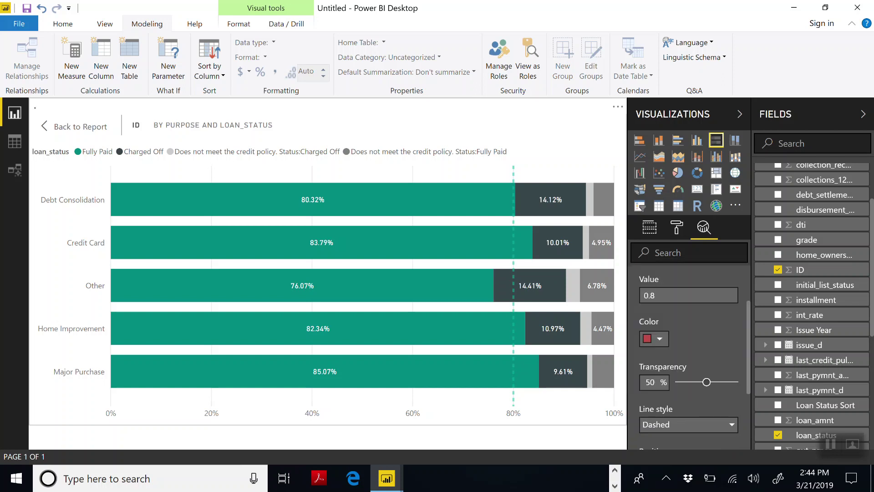
Change the 0.8 constant line's style to Solid and set its transparency to 0%.
scroll(689, 355, "down", 3)
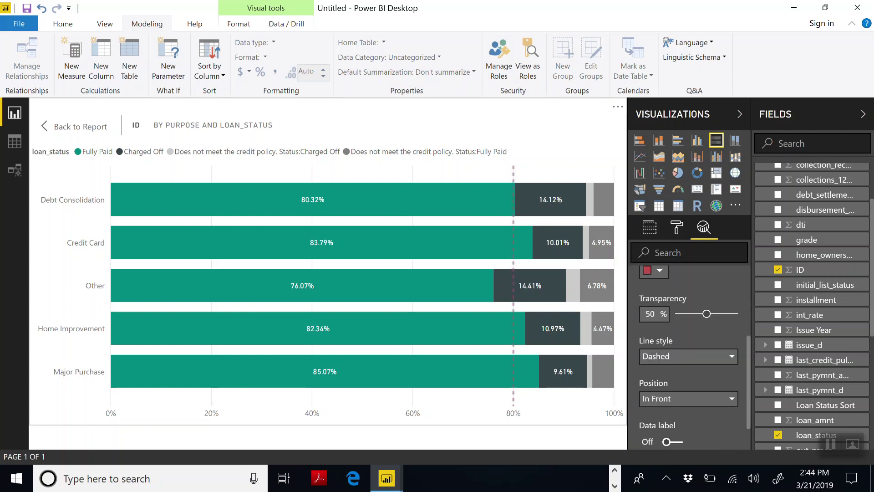
scroll(688, 355, "up", 3)
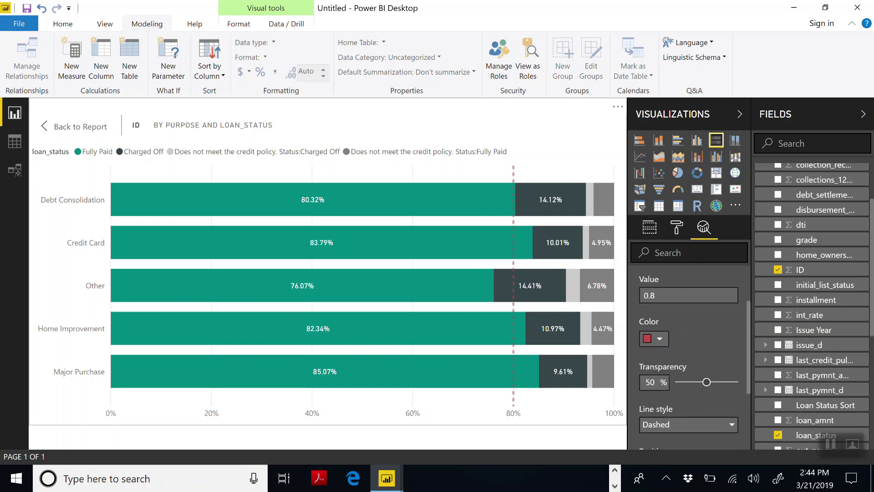
left_click(683, 424)
left_click(664, 392)
scroll(688, 355, "down", 3)
left_click_drag(706, 313, 679, 313)
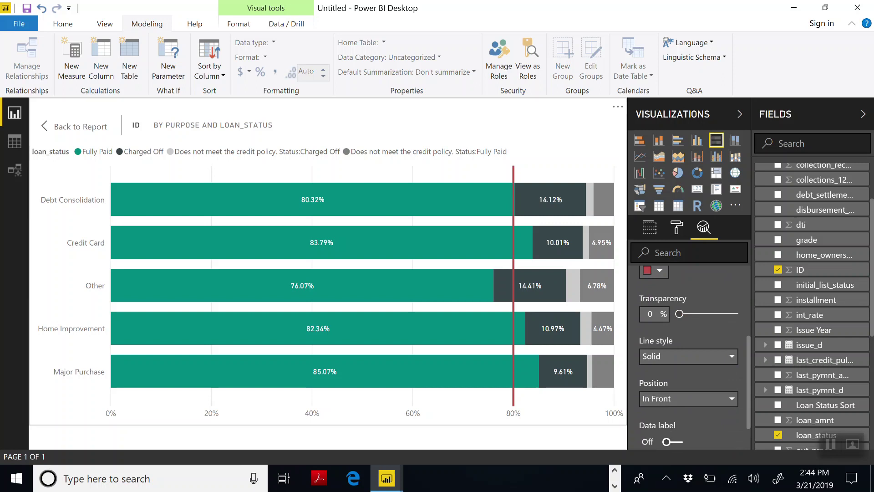
Rename the loan_status field to "Loan Status".
scroll(812, 351, "down", 3)
scroll(813, 350, "down", 3)
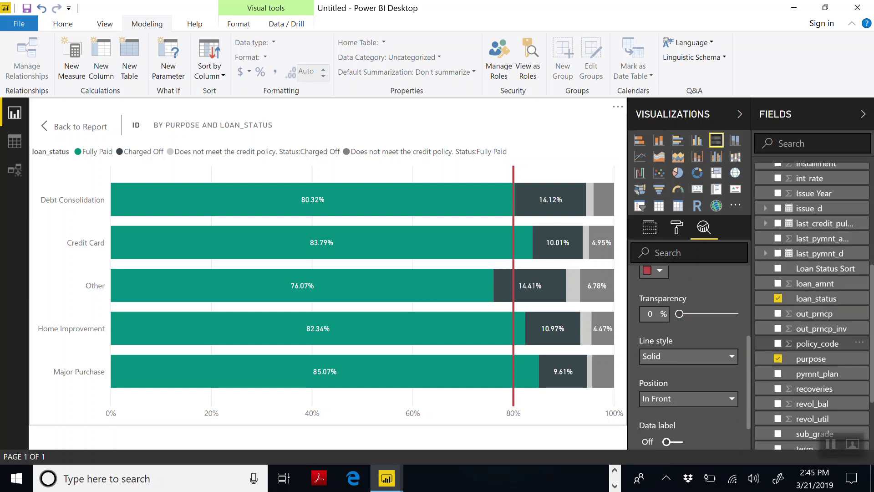
right_click(817, 298)
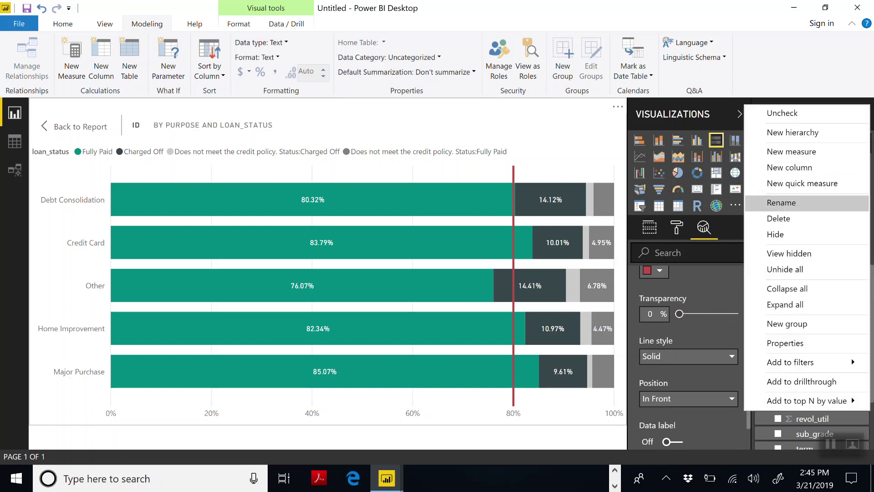
left_click(782, 202)
type("L")
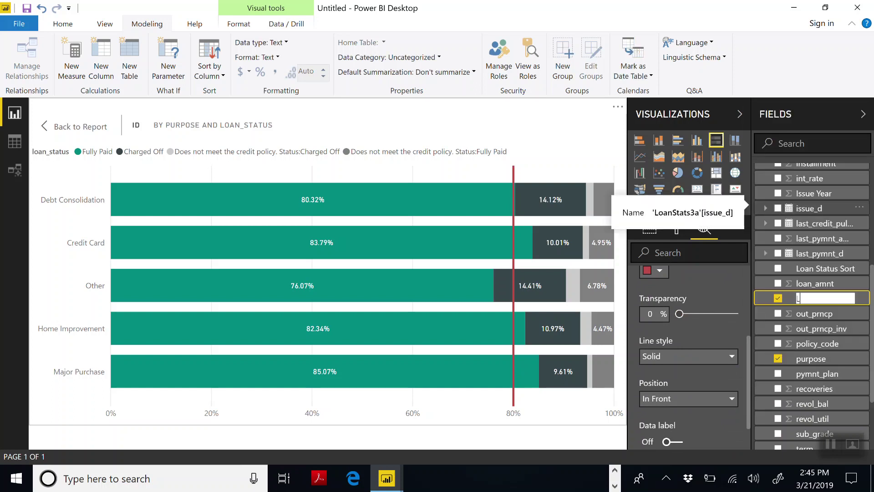
type("oan Status")
key("Return")
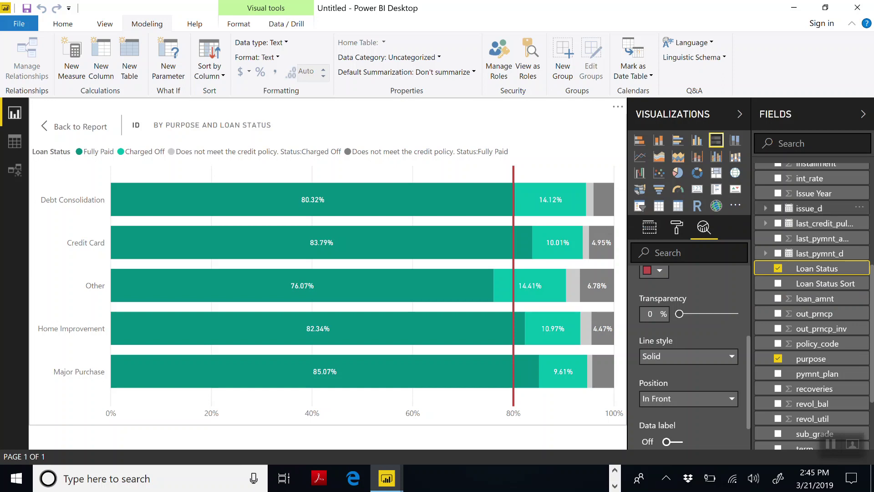
Recolor the Charged Off status in the chart's data colors, trying neutral shades and settling on dark gray.
scroll(688, 355, "up", 2)
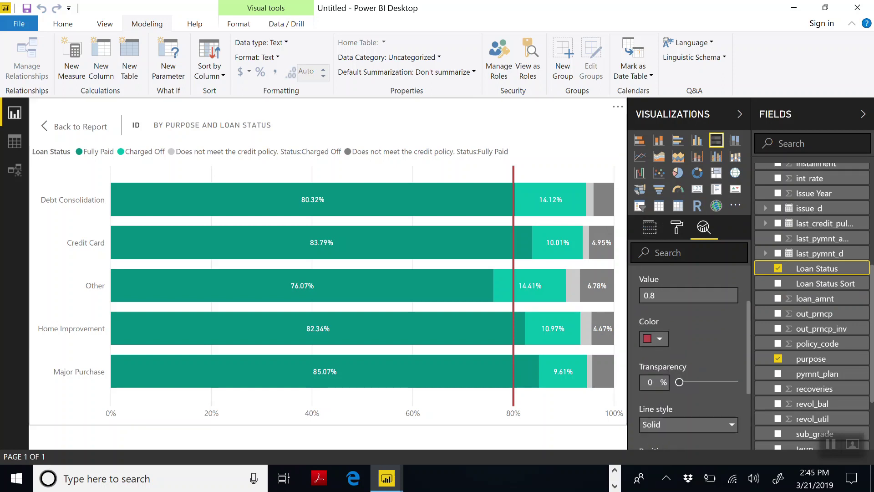
left_click(676, 227)
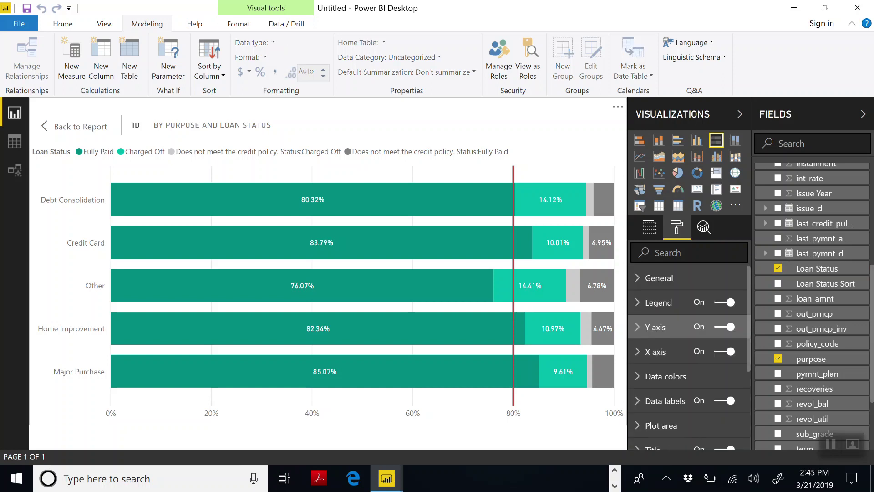
left_click(665, 376)
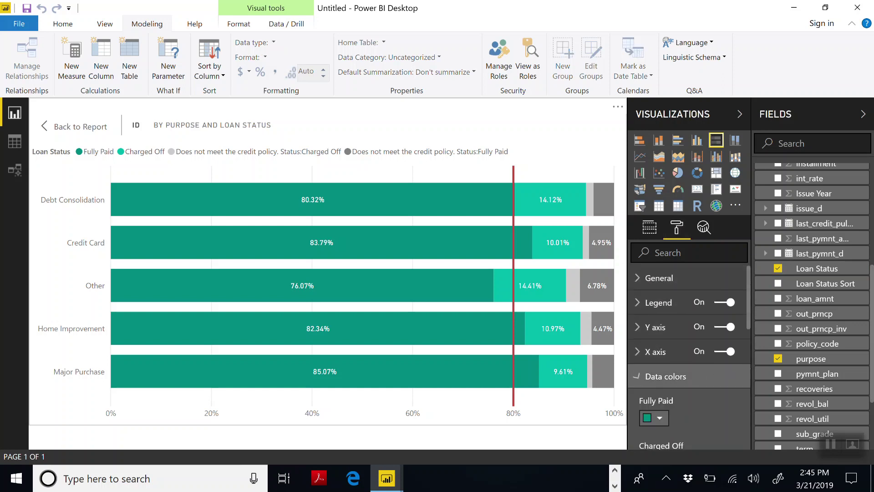
scroll(653, 325, "down", 3)
left_click(654, 326)
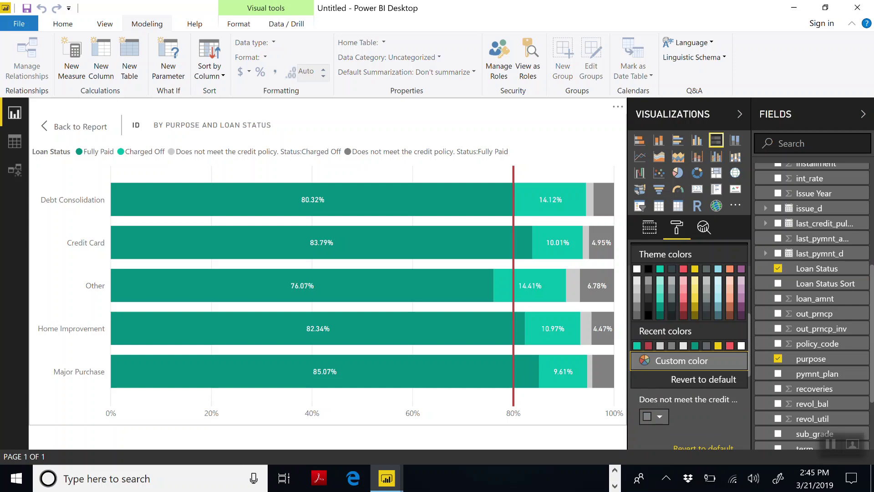
left_click(671, 289)
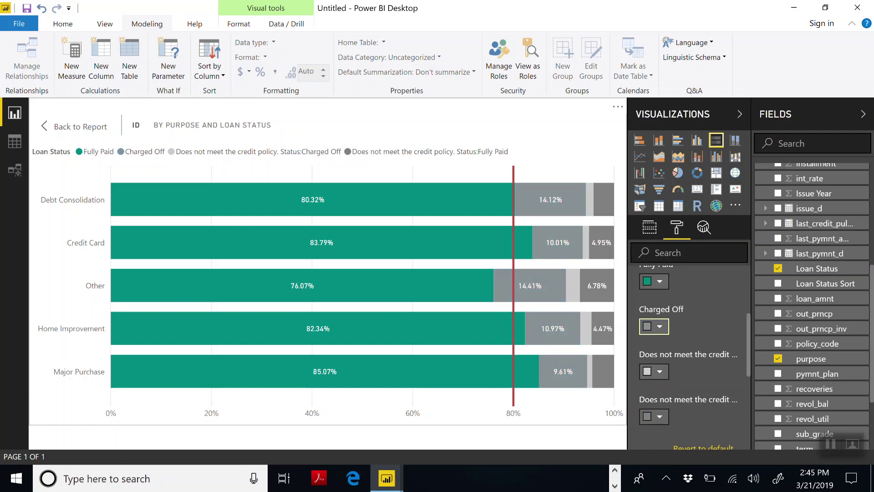
left_click(654, 326)
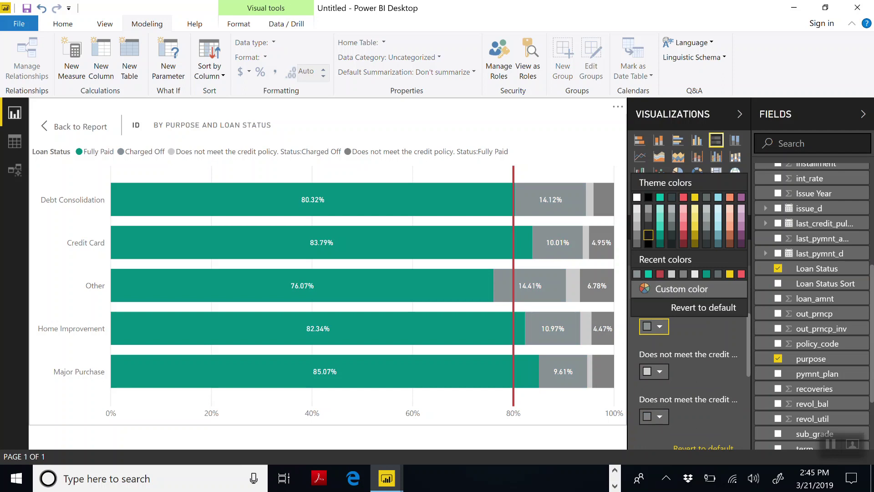
left_click(648, 235)
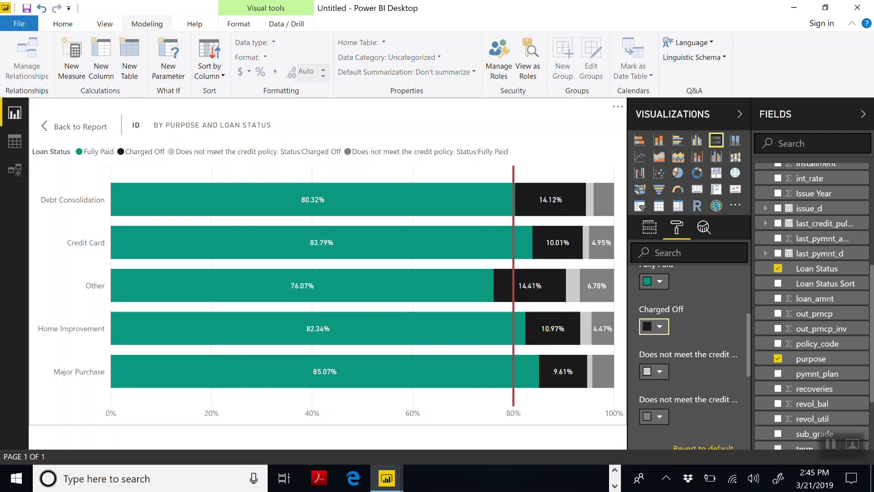
left_click(653, 326)
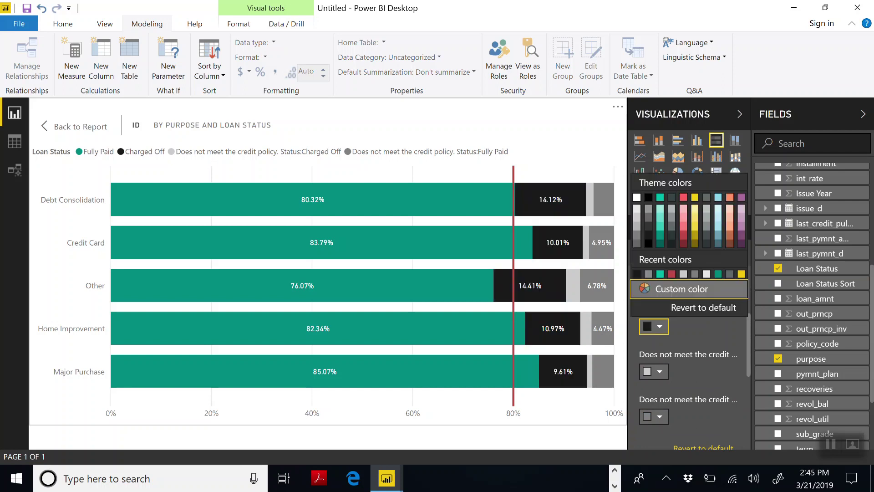
left_click(648, 225)
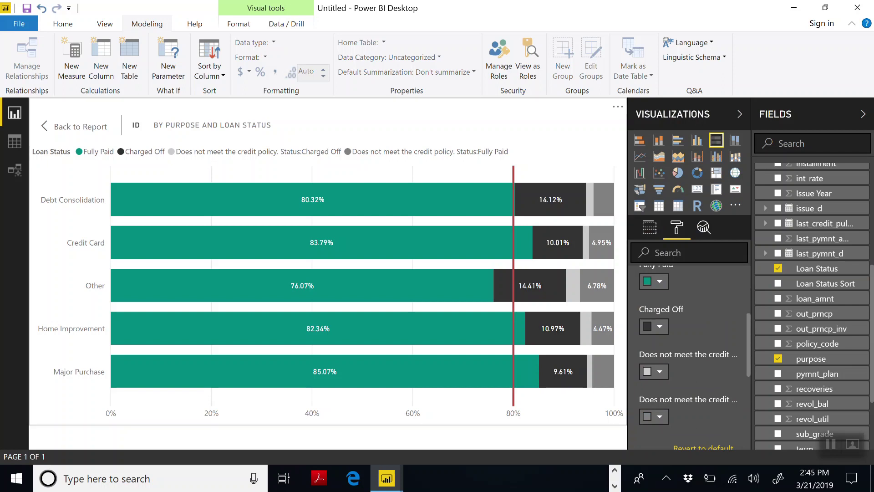
Clear the chart's existing title text.
scroll(688, 321, "down", 5)
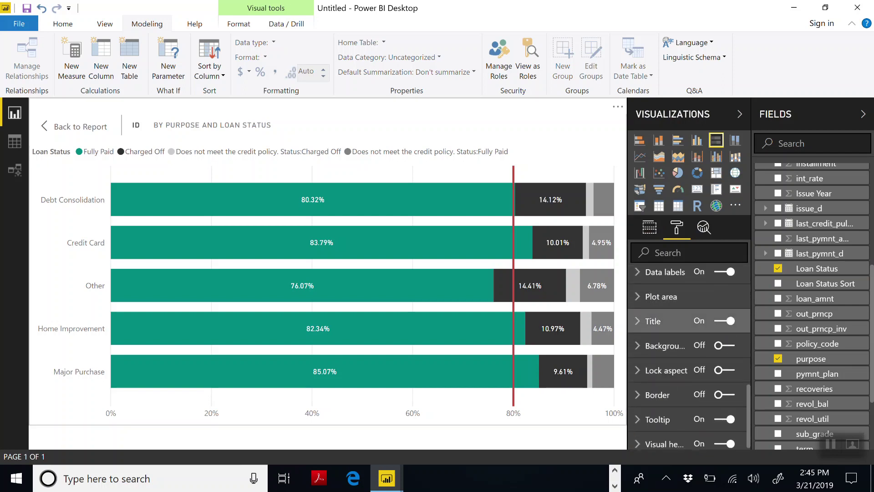
left_click(652, 320)
scroll(688, 321, "down", 1)
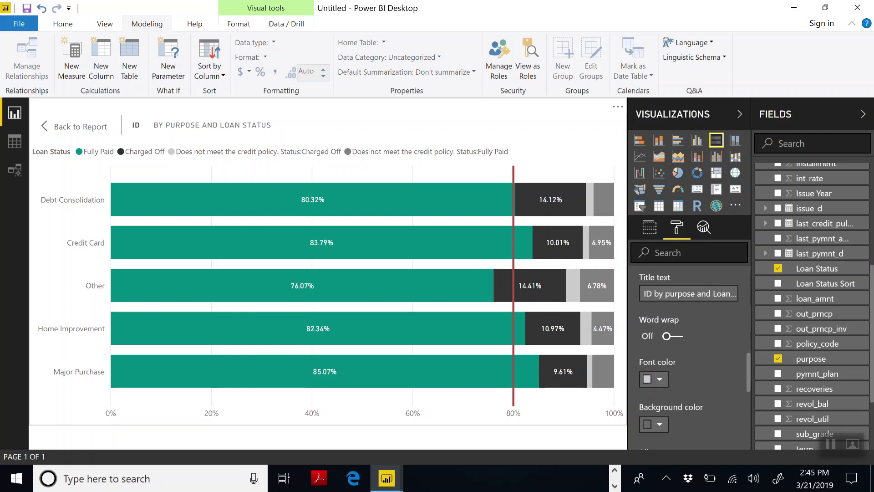
left_click_drag(643, 294, 743, 293)
key("BackSpace")
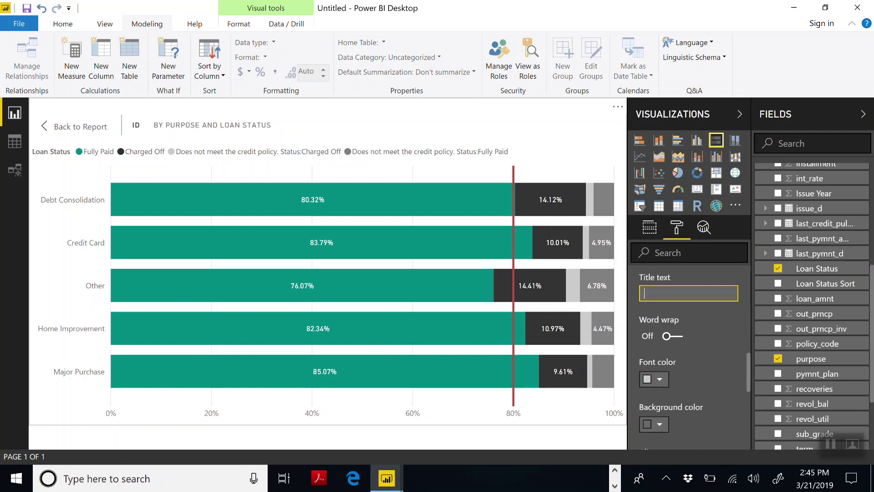
Copy "Goal: 80% of Loans for Top Purposes Fully Paid. How did your State do?" from the Word document into the Power BI chart title.
left_click(615, 486)
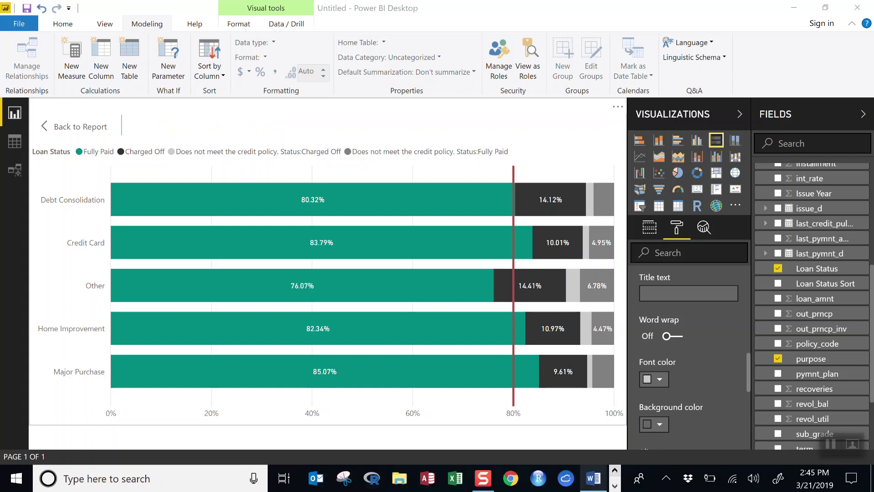
left_click(593, 478)
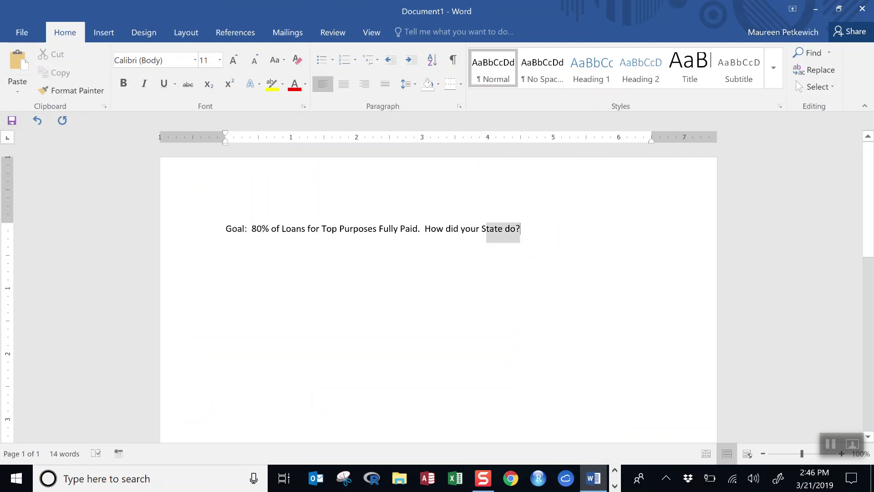
left_click_drag(520, 229, 224, 229)
right_click(248, 234)
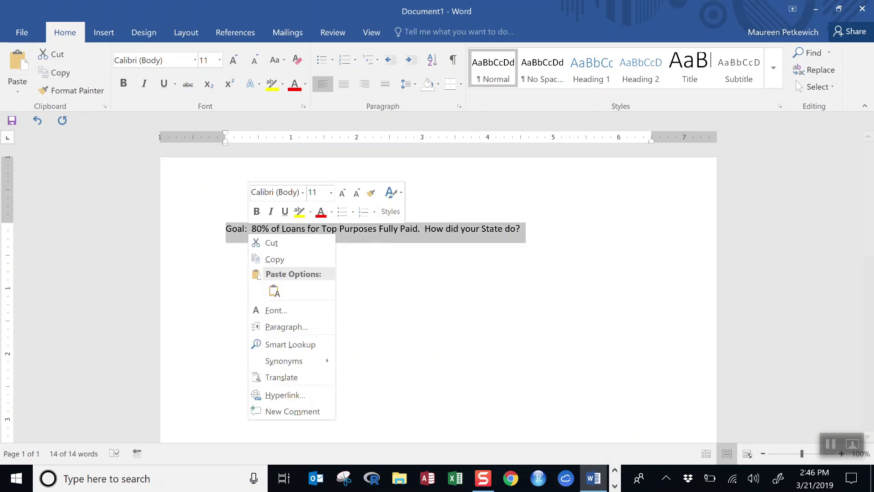
left_click(275, 259)
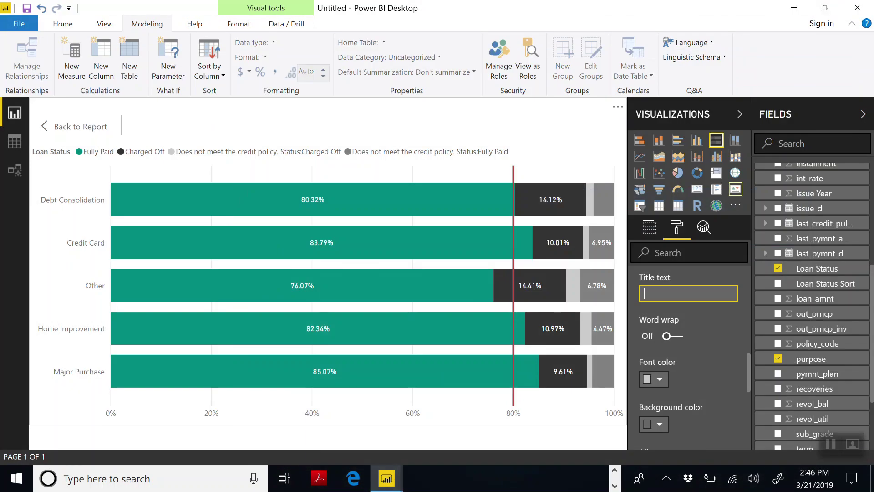
key("ctrl+v")
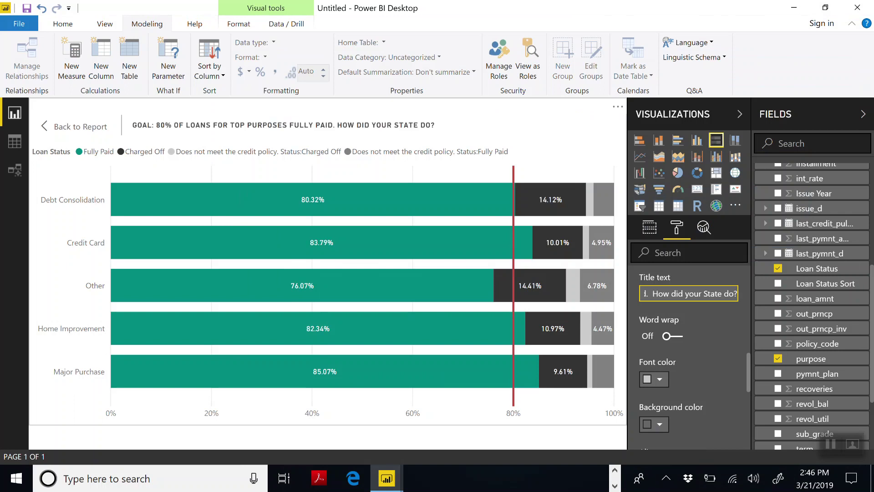
Set the chart title's font color to a very dark teal and center the title.
left_click(654, 379)
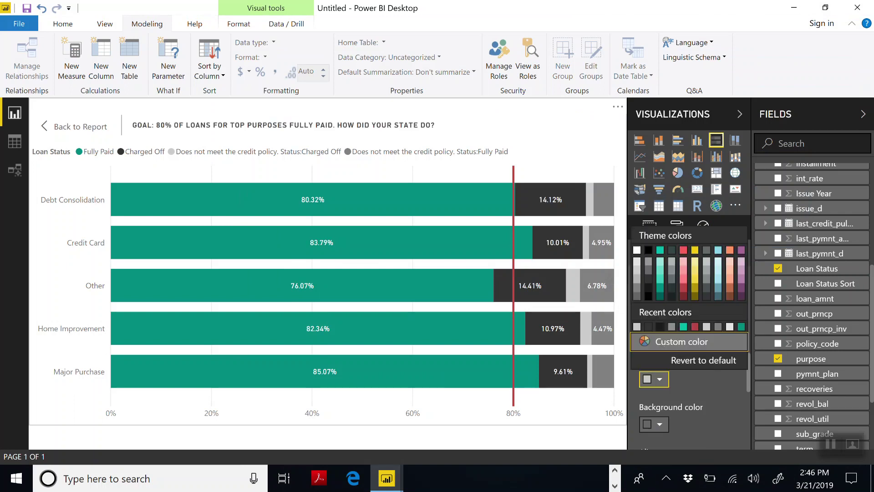
left_click(683, 327)
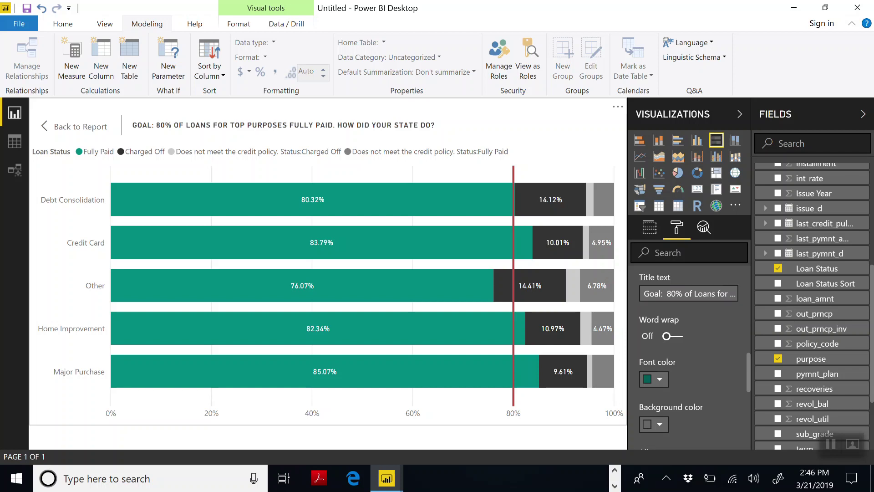
scroll(690, 358, "up", 2)
scroll(688, 355, "down", 4)
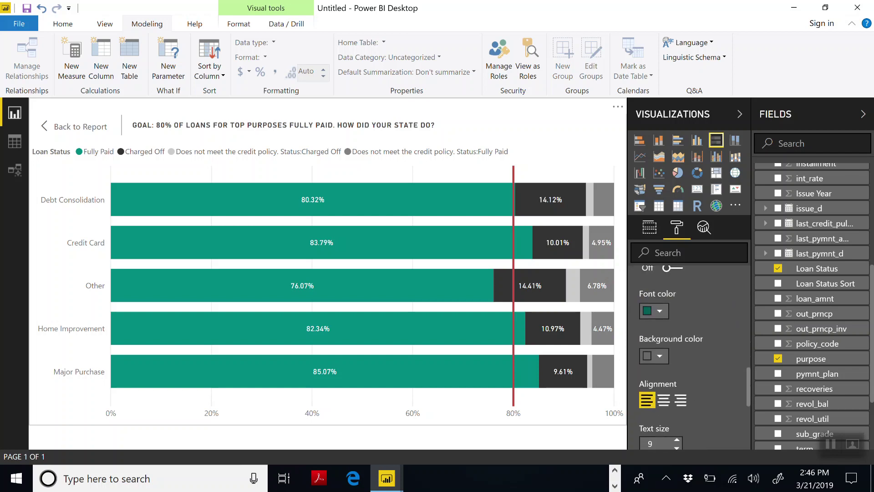
left_click(664, 400)
Increase the chart title's text size to 15.
scroll(664, 391, "down", 2)
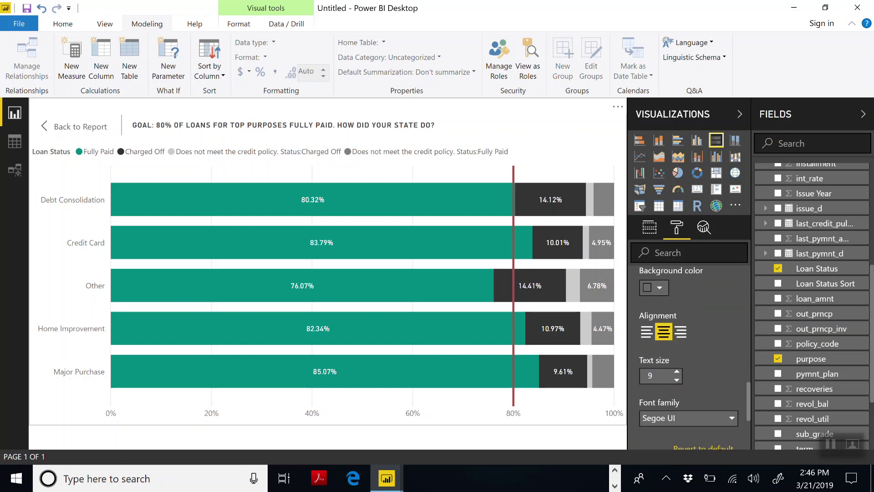
left_click(677, 372)
left_click(677, 372)
left_click(677, 372)
left_click(676, 372)
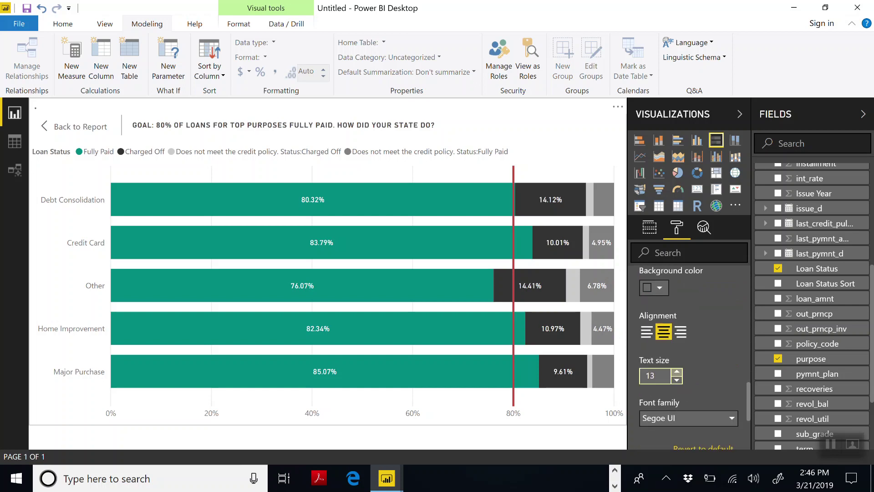
left_click(677, 372)
left_click(677, 372)
Change the title's font color to the same teal shade as the Fully Paid bars.
scroll(677, 372, "up", 2)
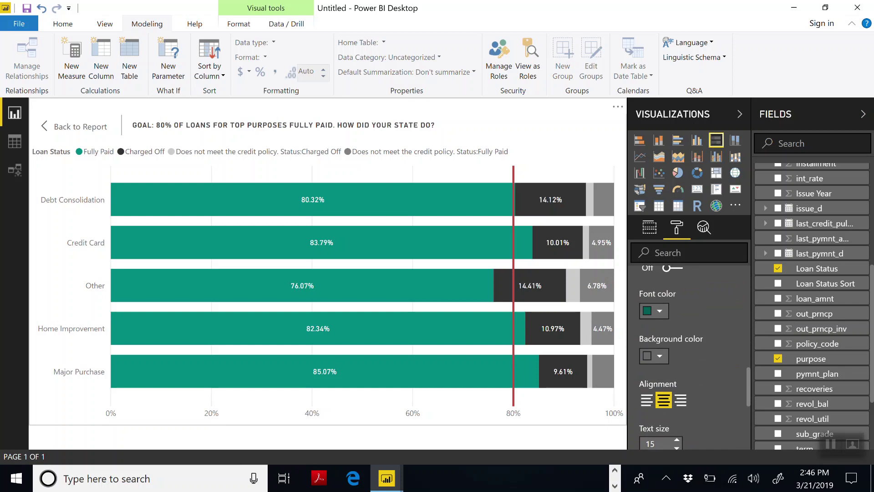
left_click(654, 310)
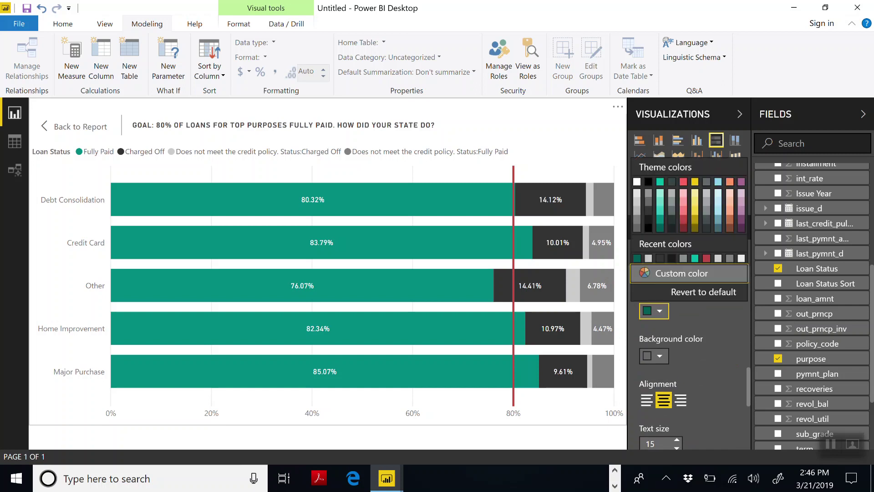
left_click(660, 219)
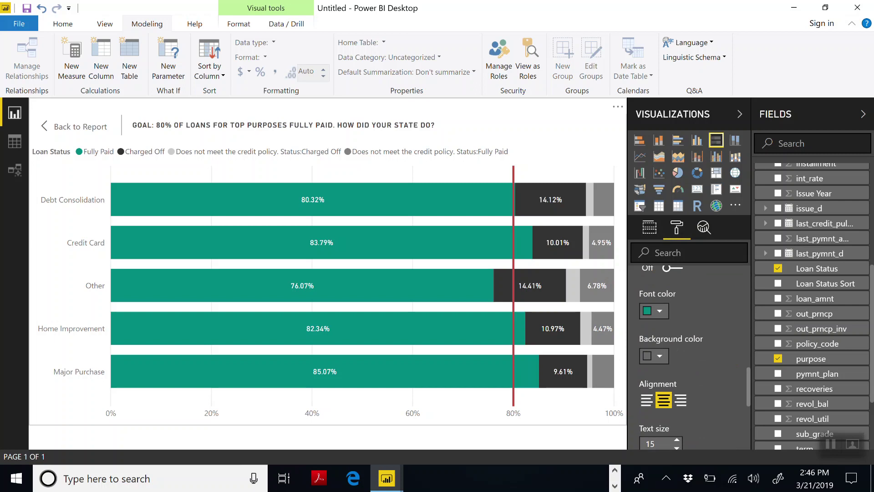
scroll(688, 355, "up", 4)
scroll(689, 355, "down", 4)
scroll(689, 355, "down", 3)
scroll(688, 355, "up", 3)
Return from focus mode to the report page, enlarge the chart to span most of the page, and deselect it.
left_click(75, 126)
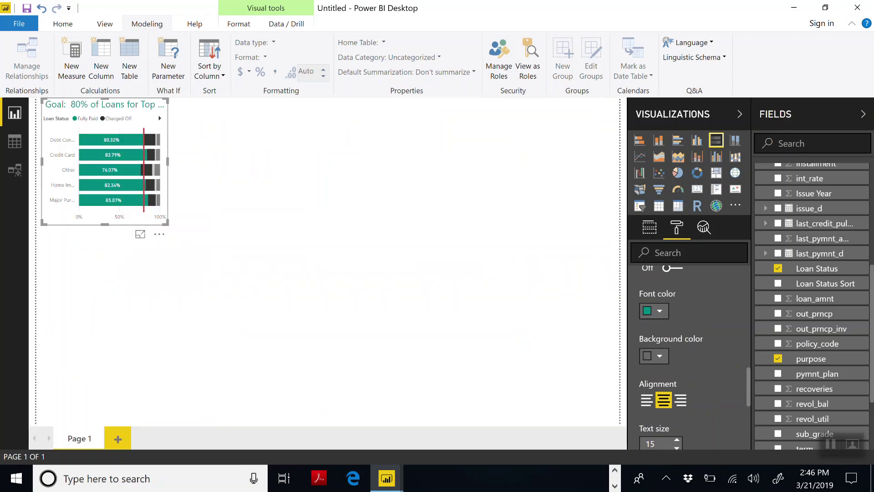
left_click_drag(167, 224, 547, 344)
left_click(519, 387)
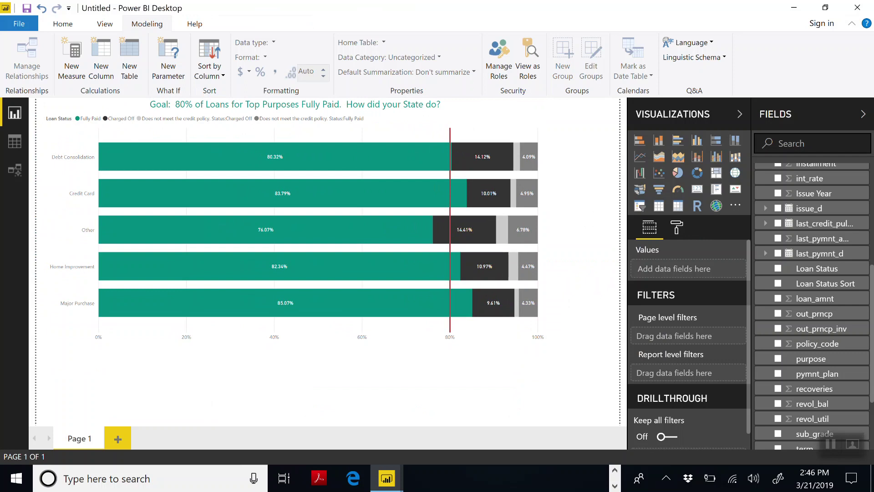
left_click(614, 470)
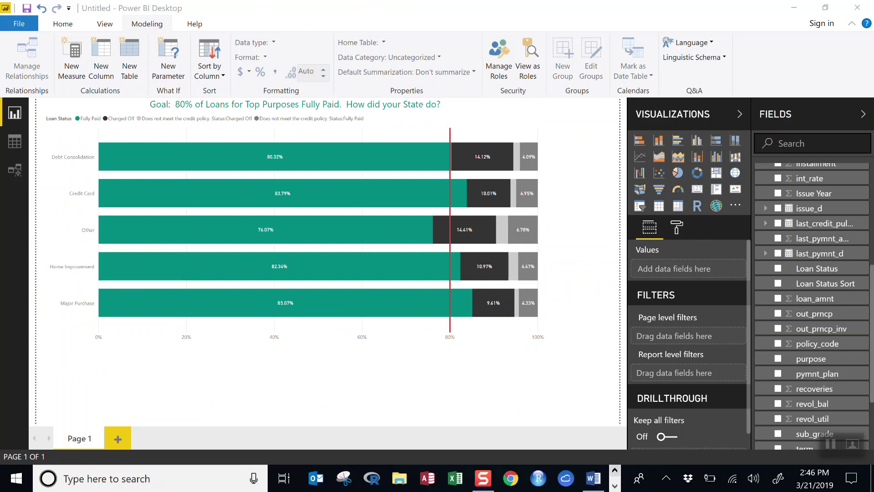